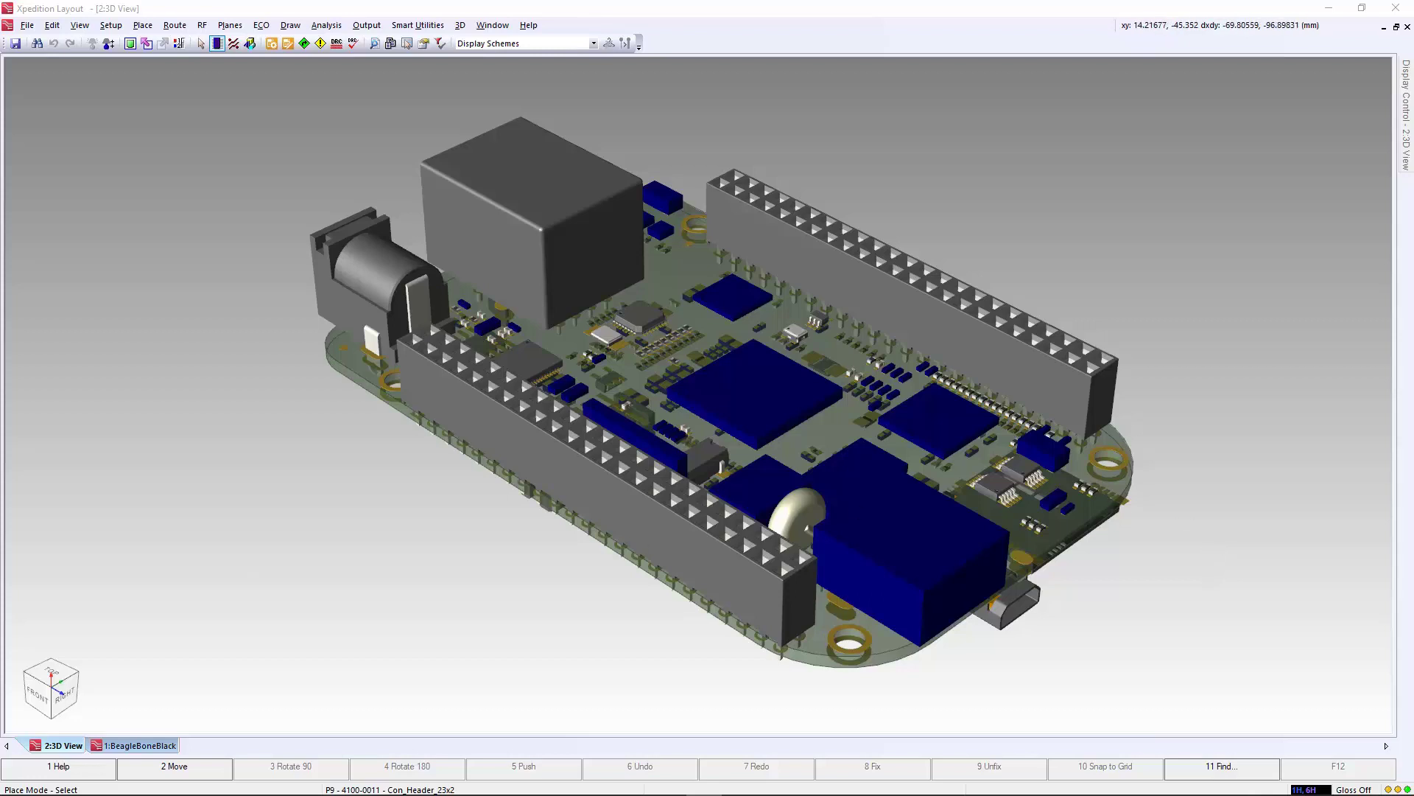
View the board from the top, zoom toward the upper header, and select capacitor C165
click(54, 670)
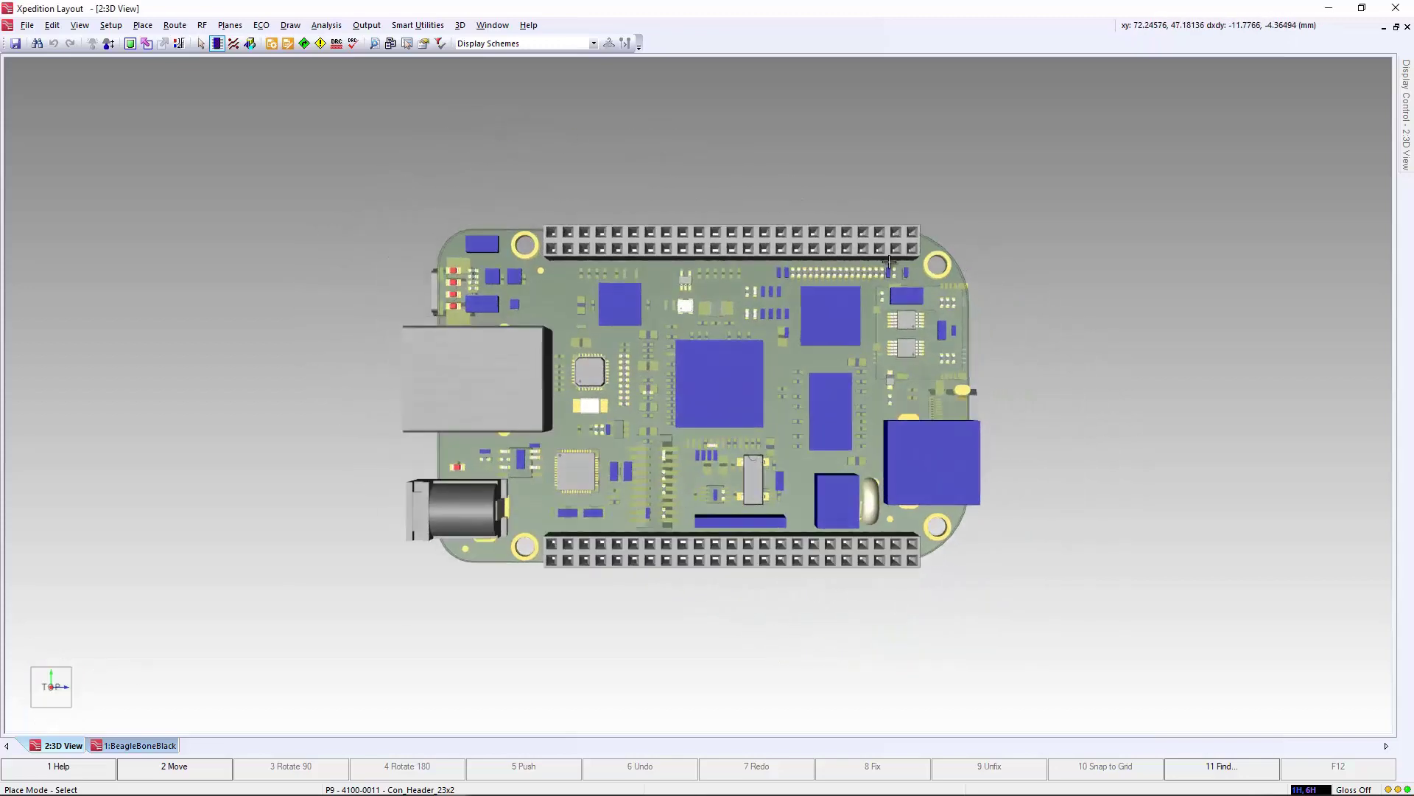
scroll(480, 359, up, 5)
click(506, 344)
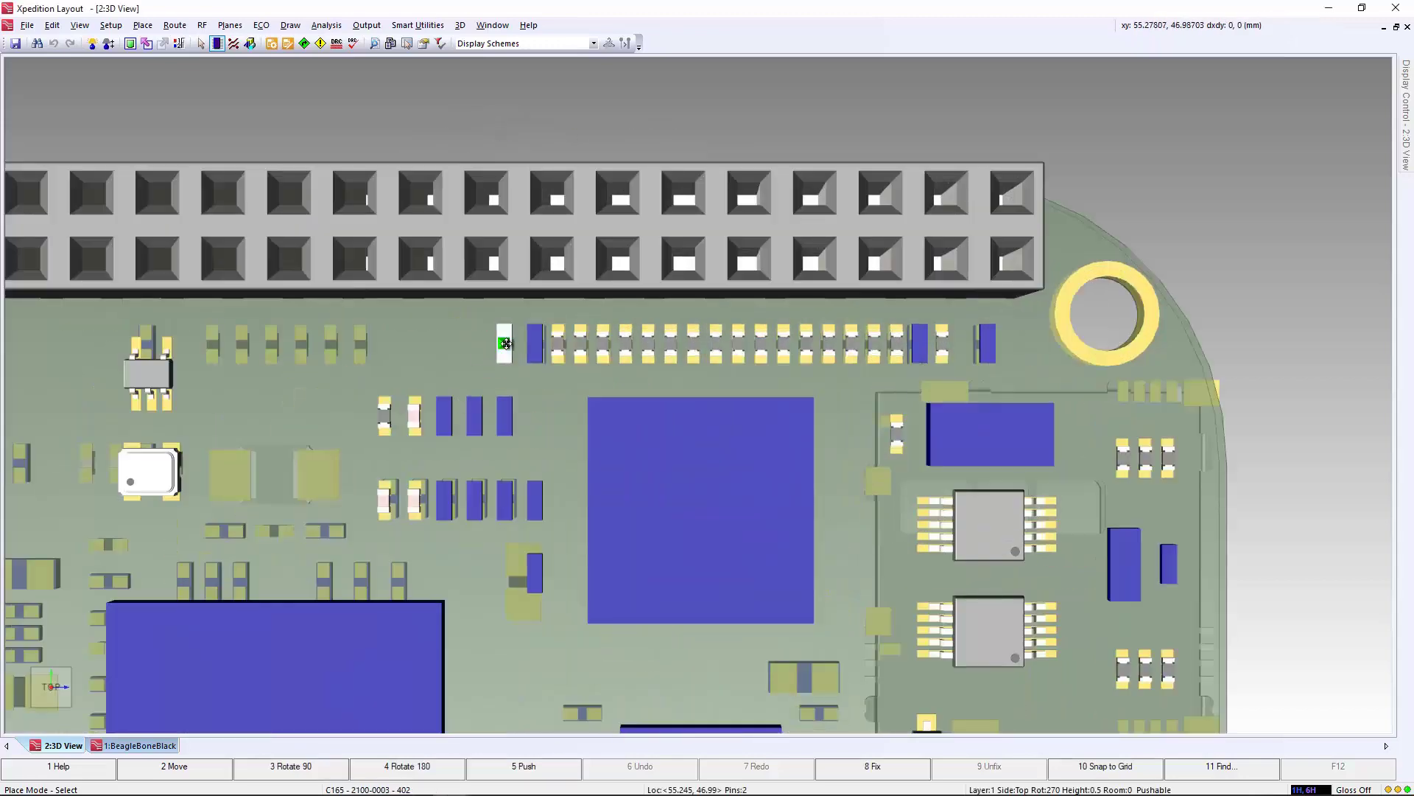
Search the library for 3D models matching C165's cell and part info
click(461, 26)
mouse_move(479, 65)
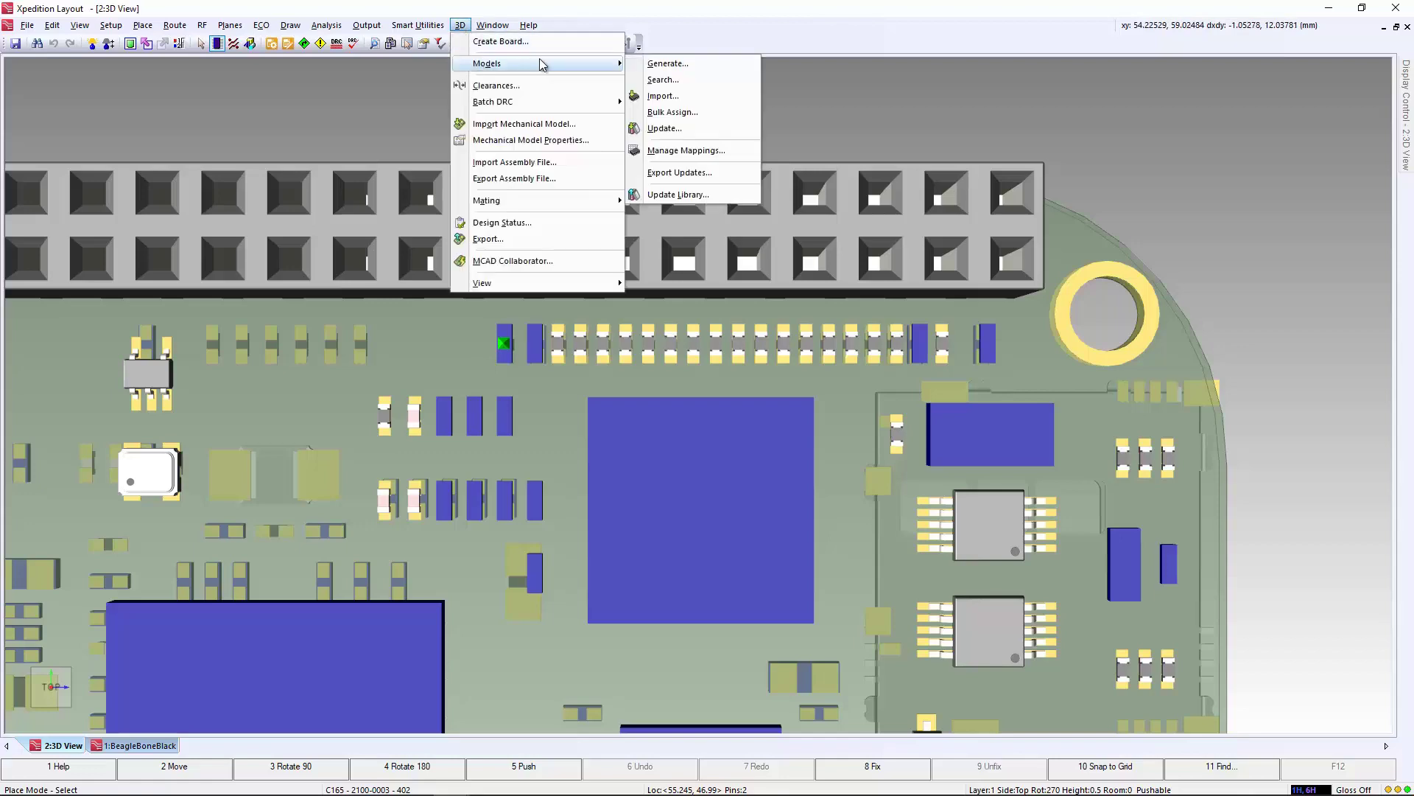
click(671, 81)
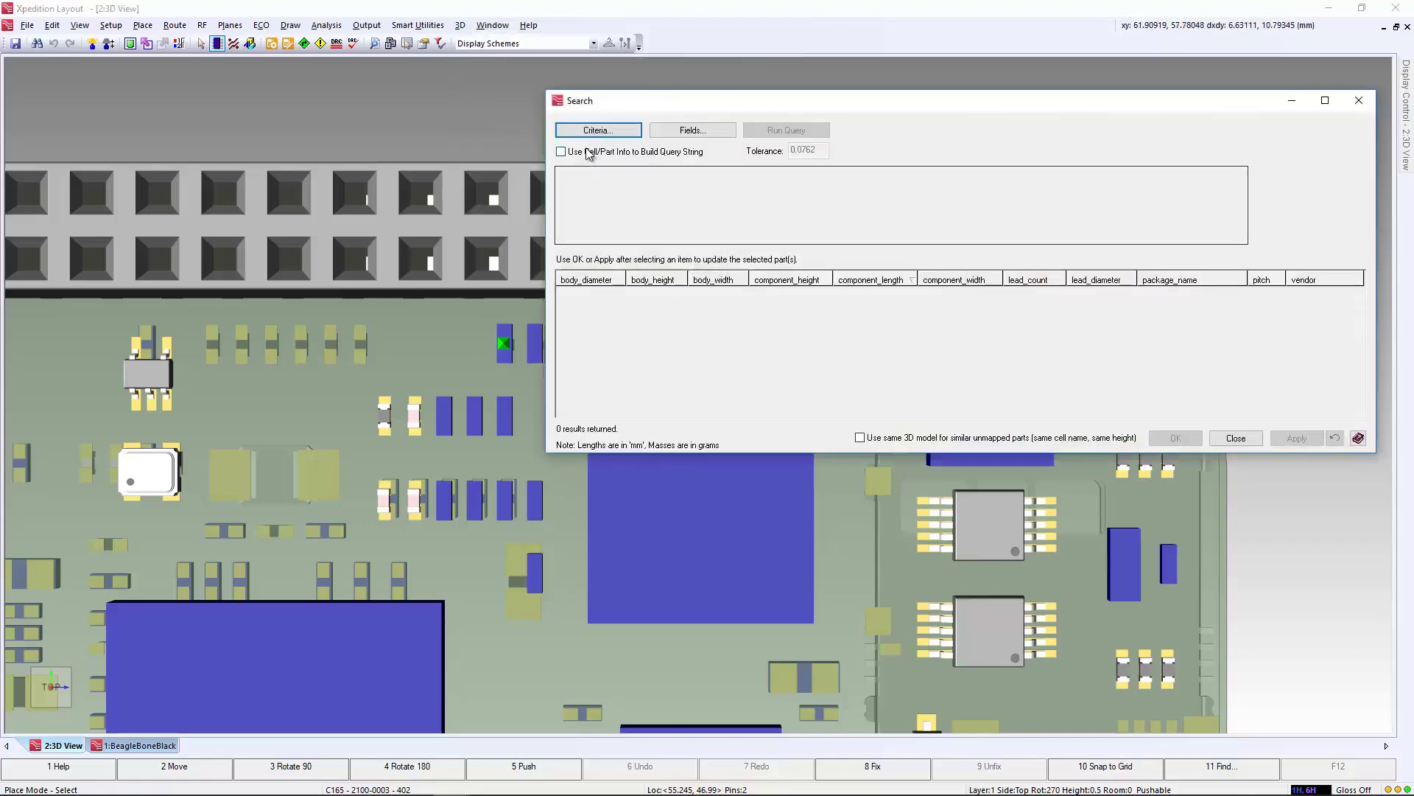
click(588, 154)
click(763, 130)
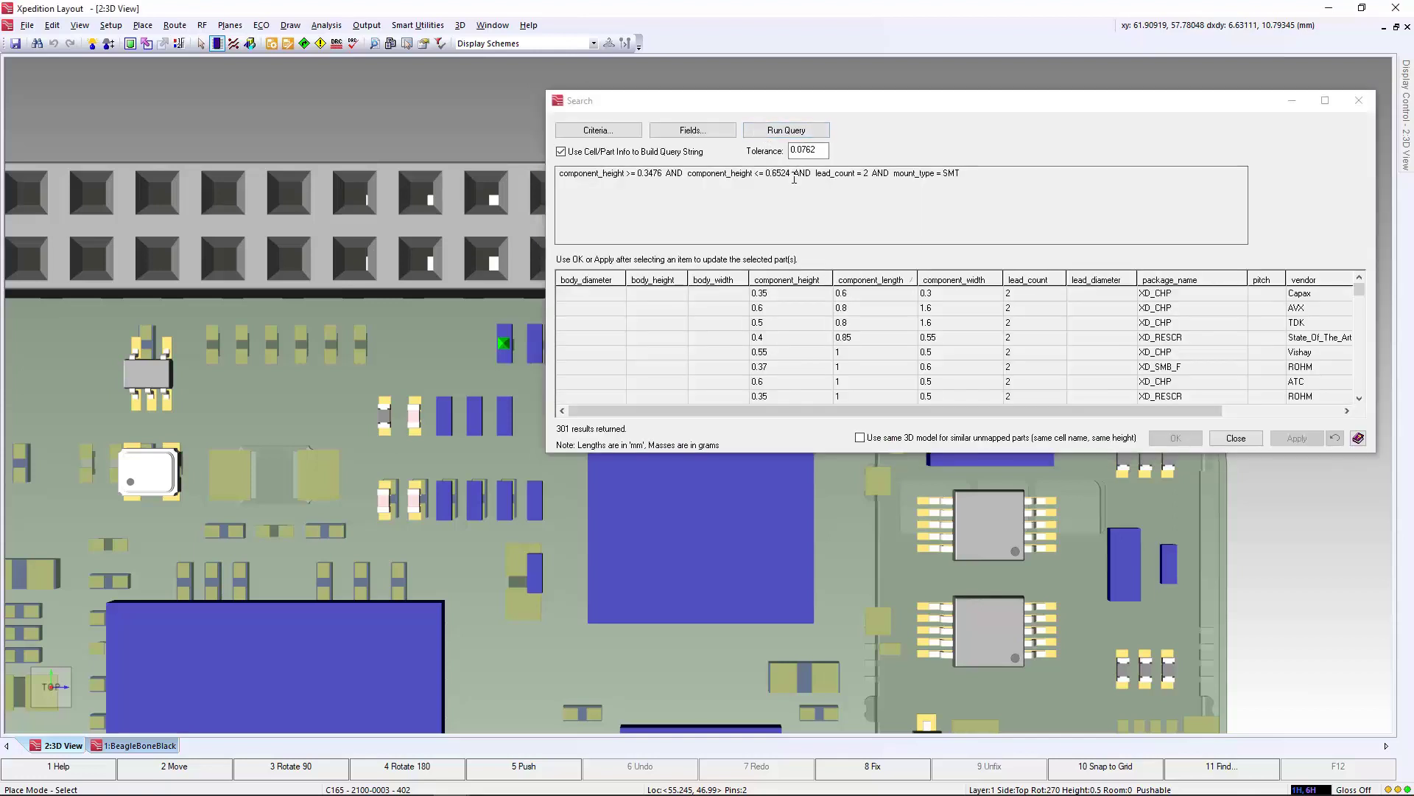
Sort results by package_name and apply the 0.6 mm XD_CHP Nic chip model to C165's part
click(1161, 279)
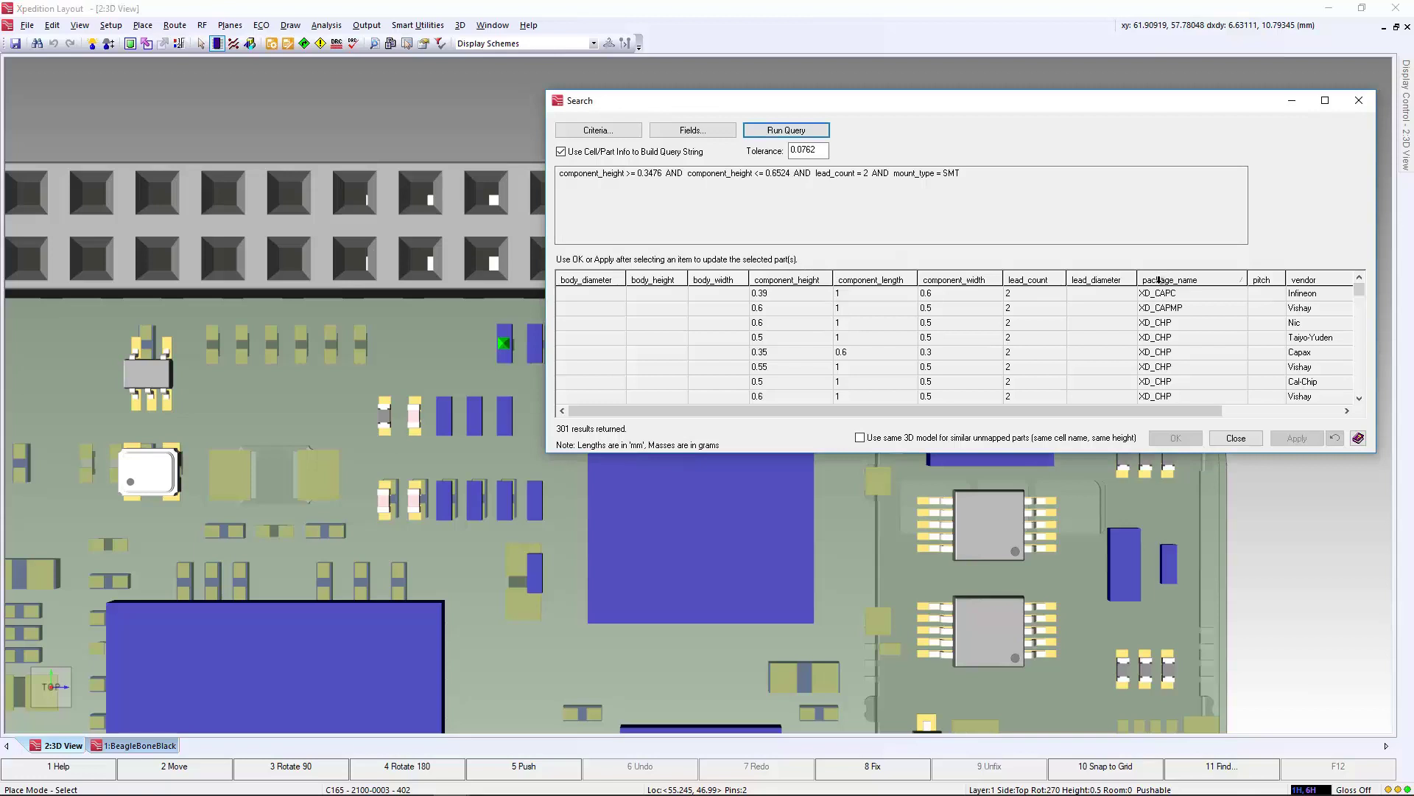
click(859, 323)
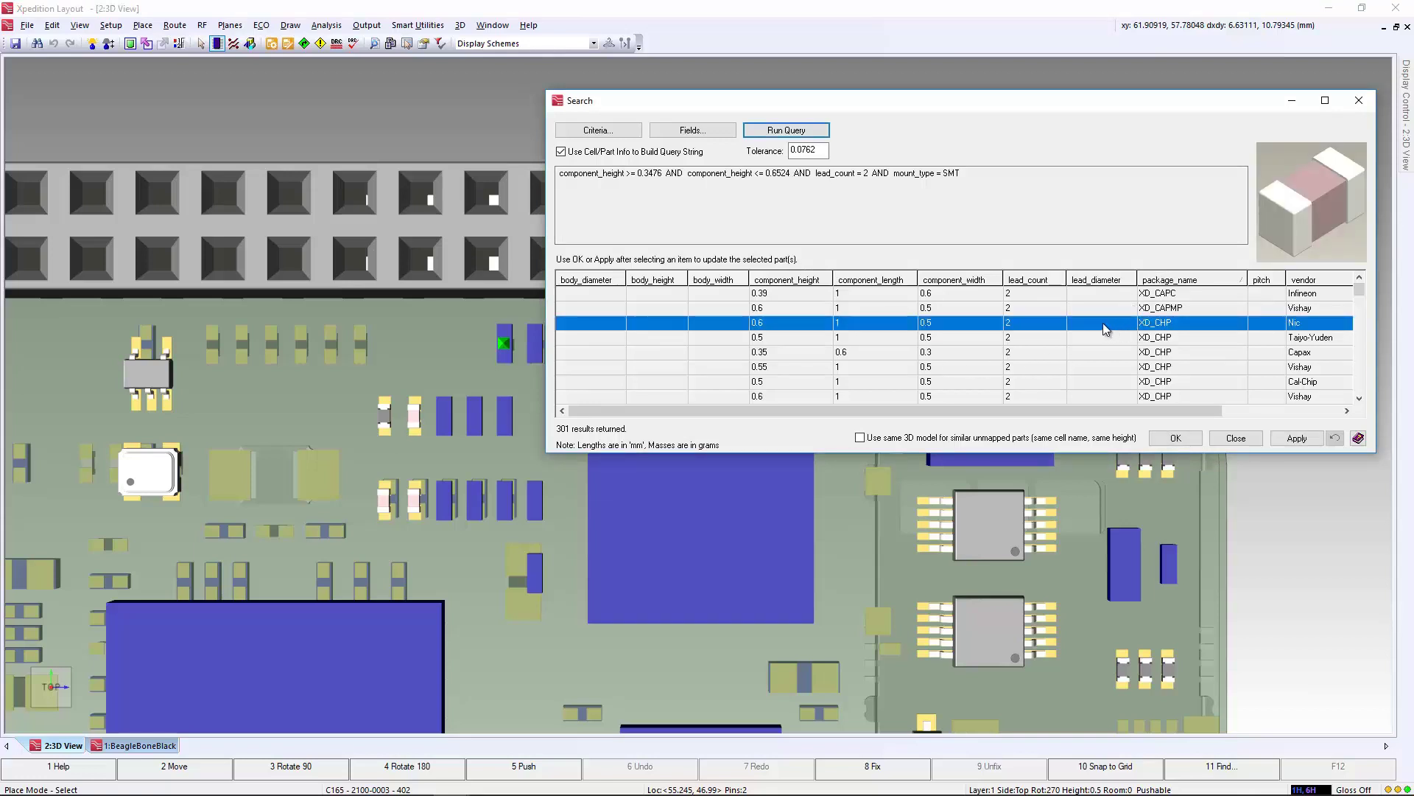
click(1298, 438)
click(1295, 438)
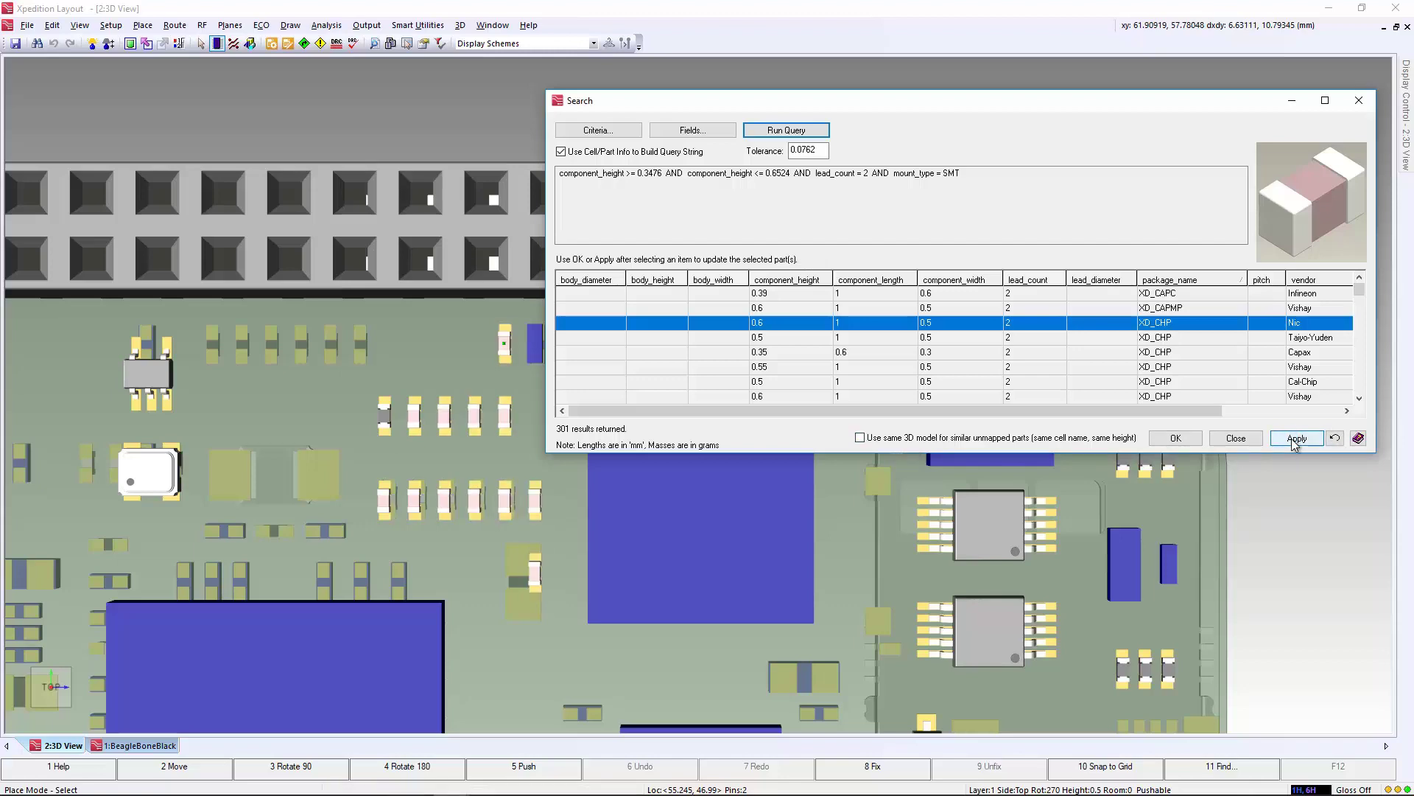
click(1359, 101)
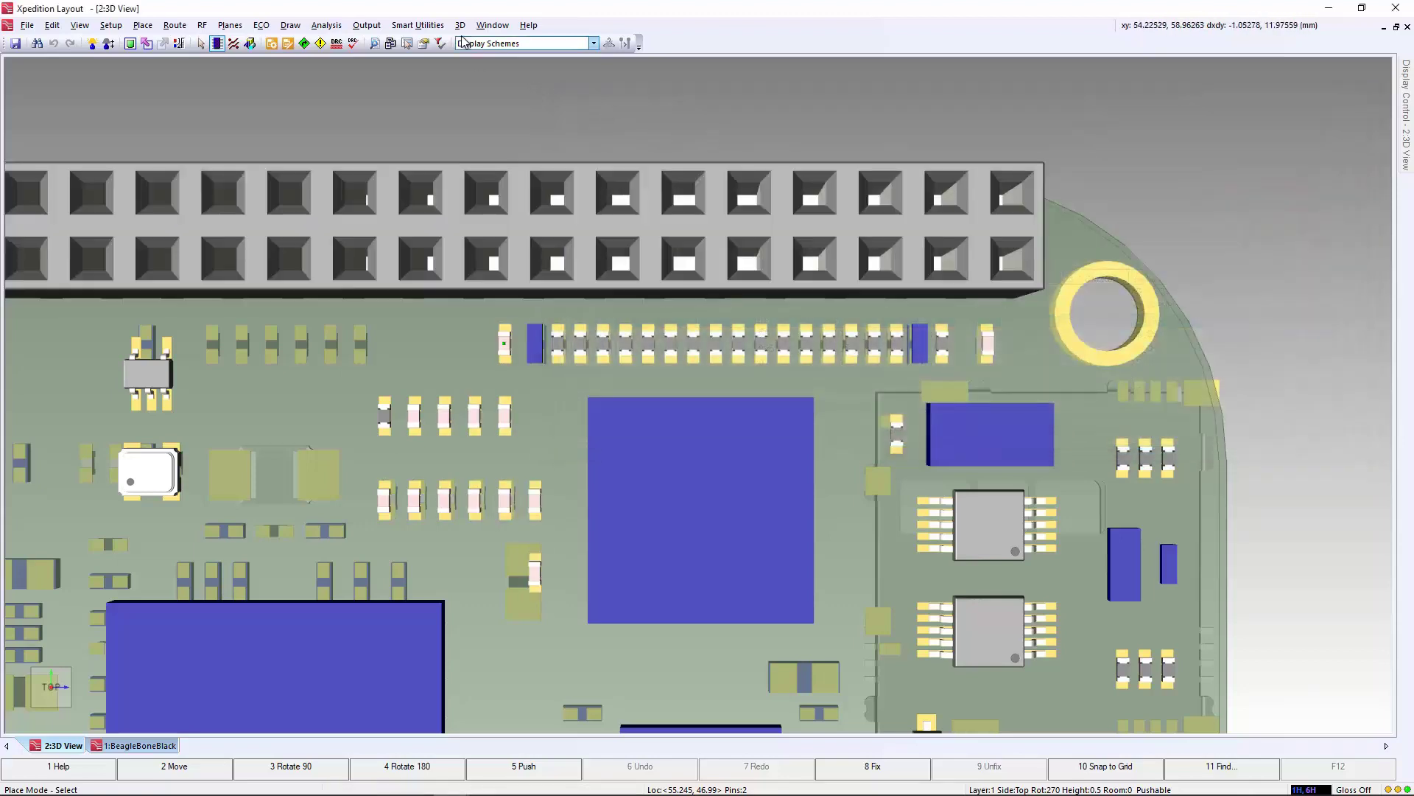
click(460, 25)
Map parts 2100-0001 and 2100-0004 through 2100-0007 to 2100-0002's CC0402 model and apply
mouse_move(589, 64)
click(690, 197)
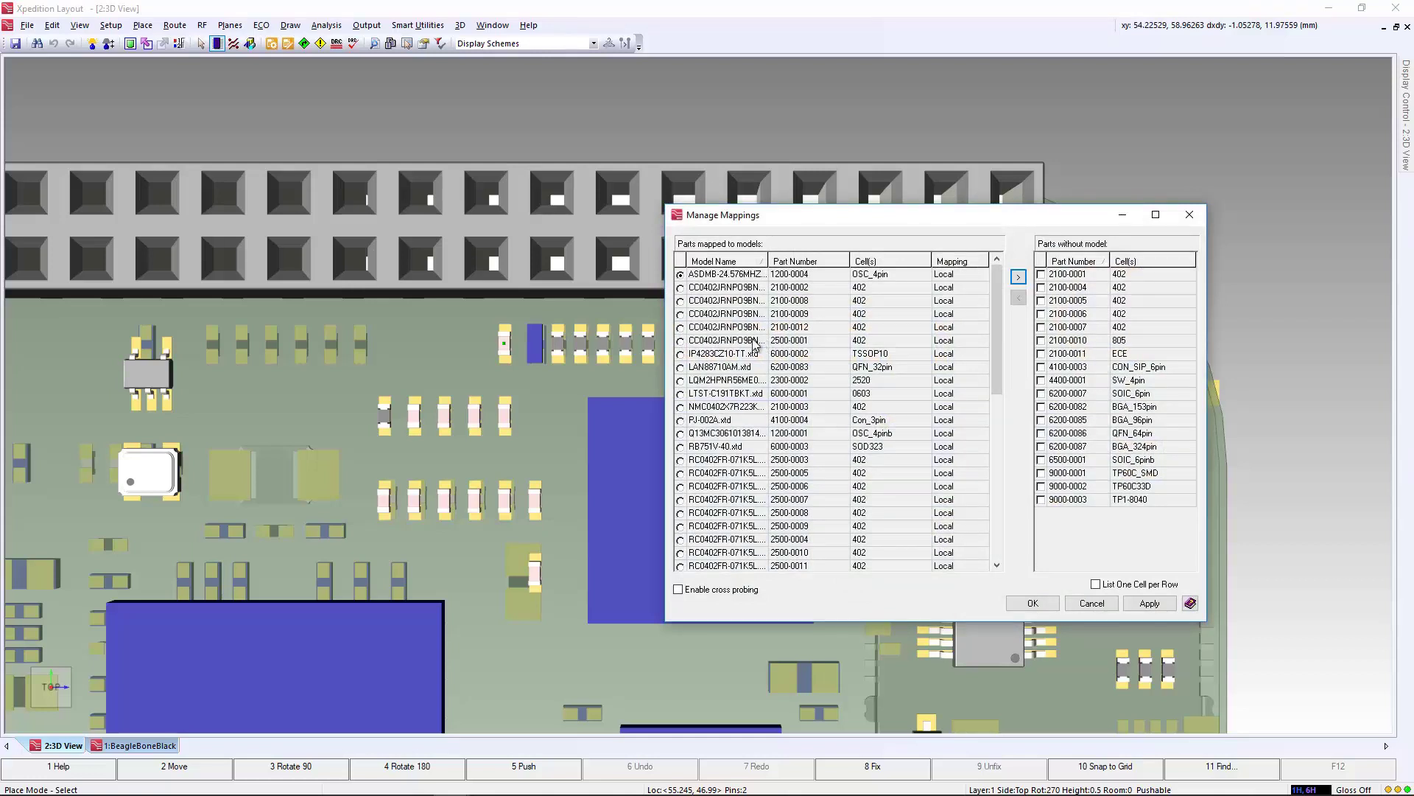
click(681, 287)
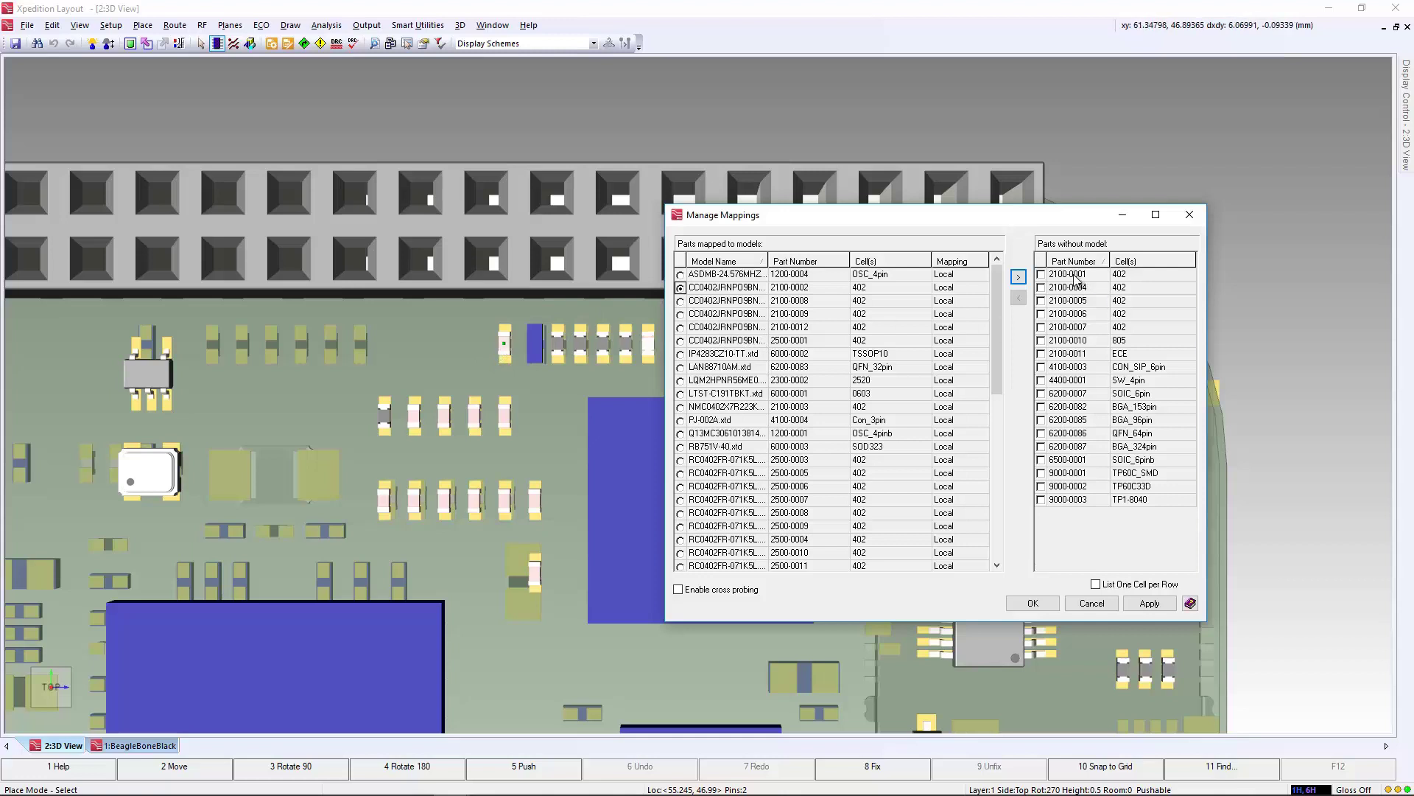
click(1041, 275)
click(1041, 287)
click(1041, 300)
click(1041, 314)
click(1041, 327)
click(1150, 604)
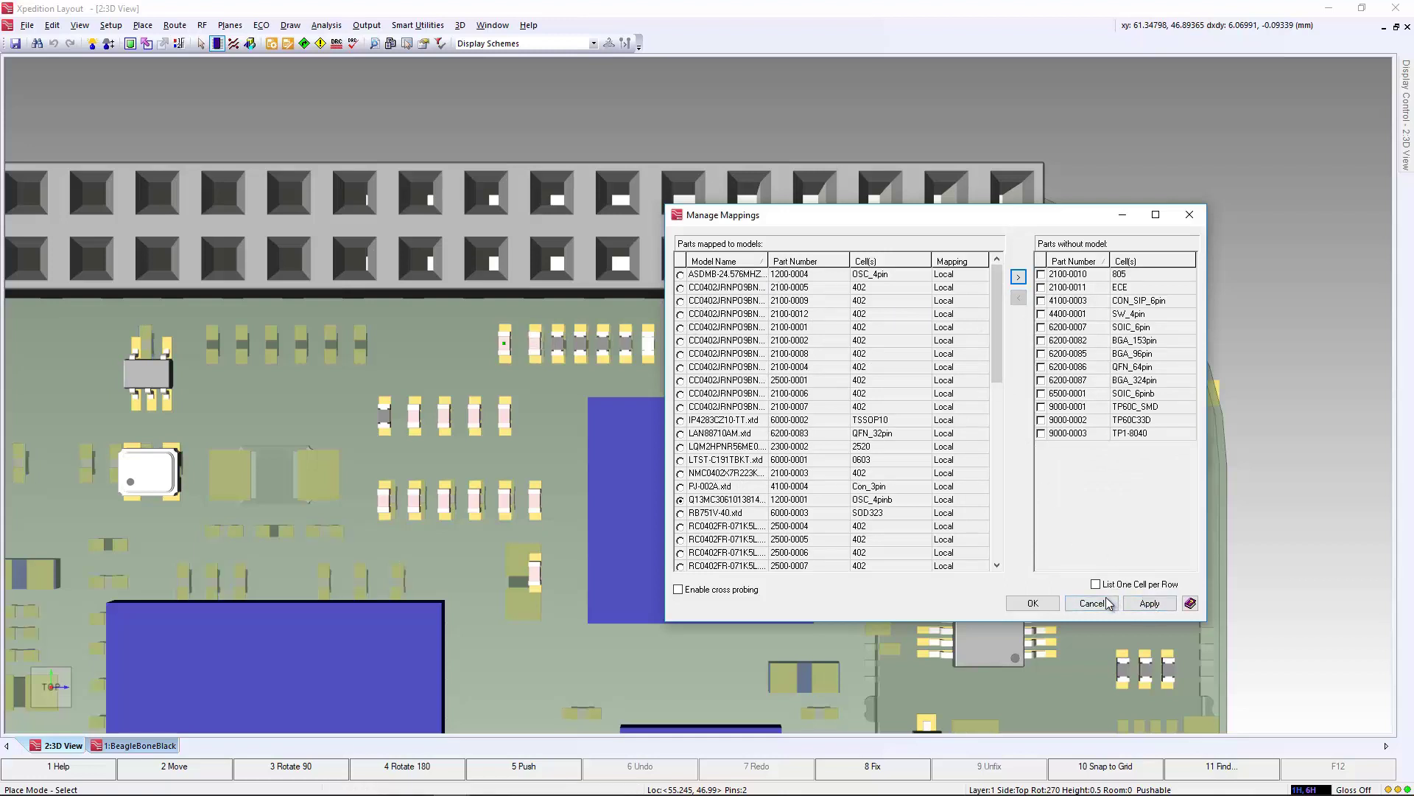
click(1096, 605)
Select the 64-pin QFN U11 and launch the 3D Model Generator for it
scroll(751, 360, down, 1)
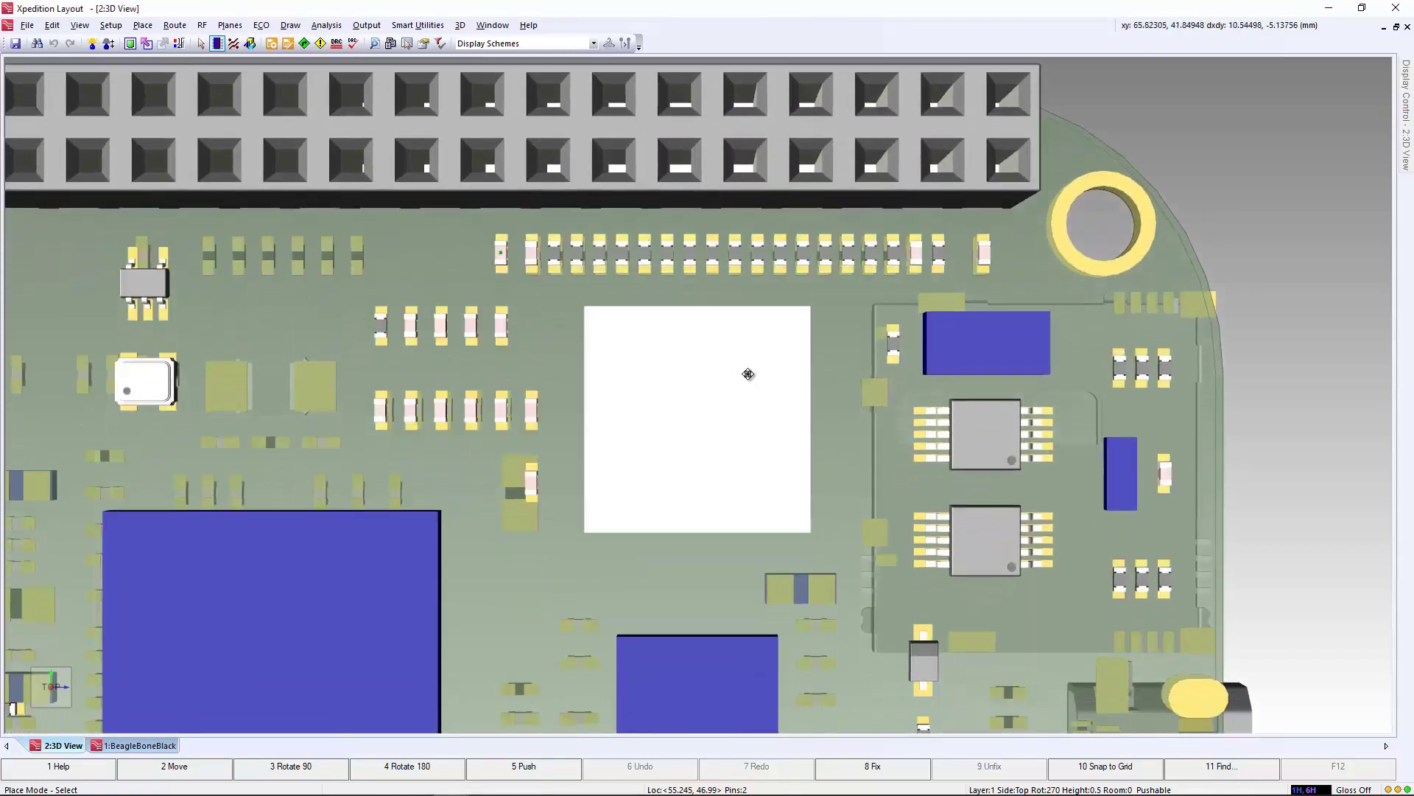
click(736, 369)
click(460, 27)
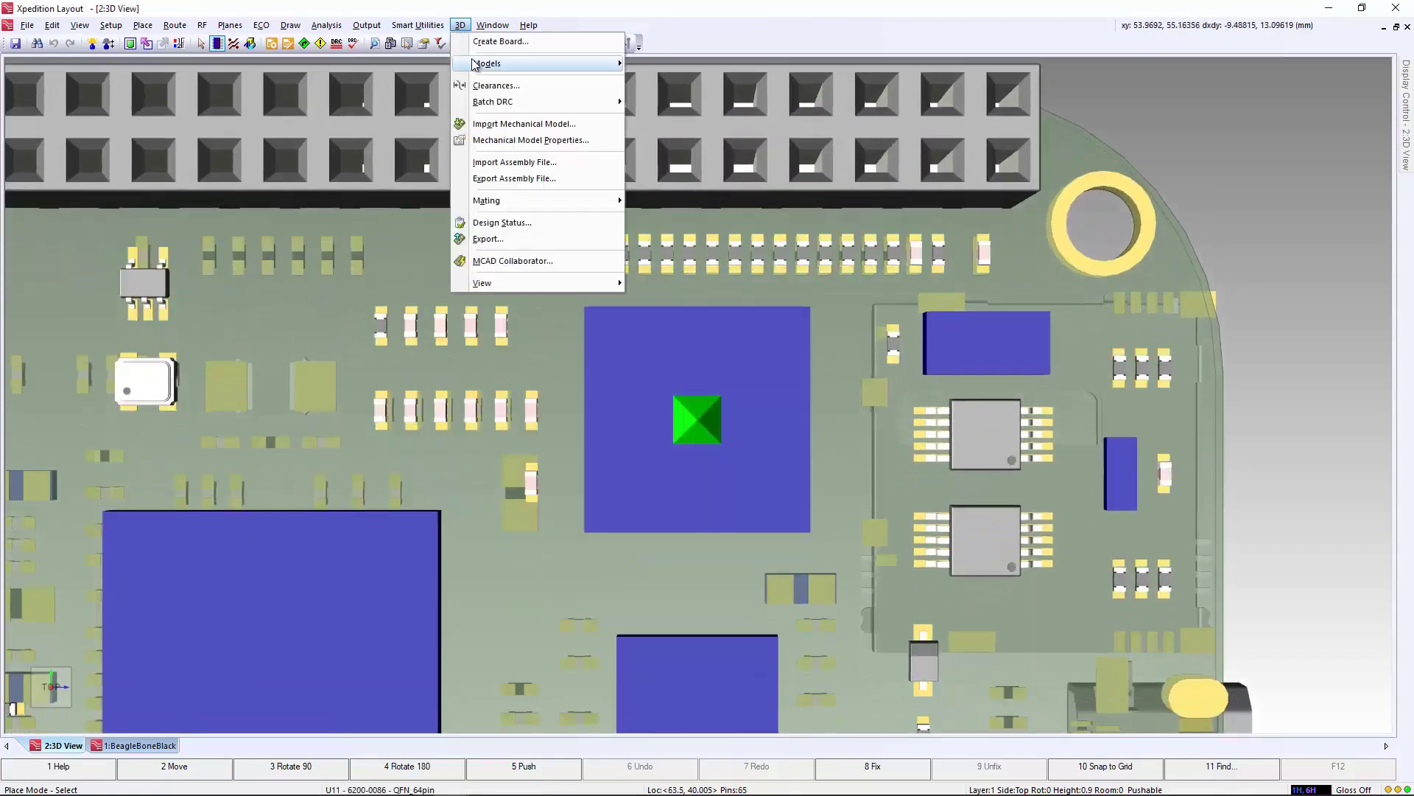
mouse_move(479, 65)
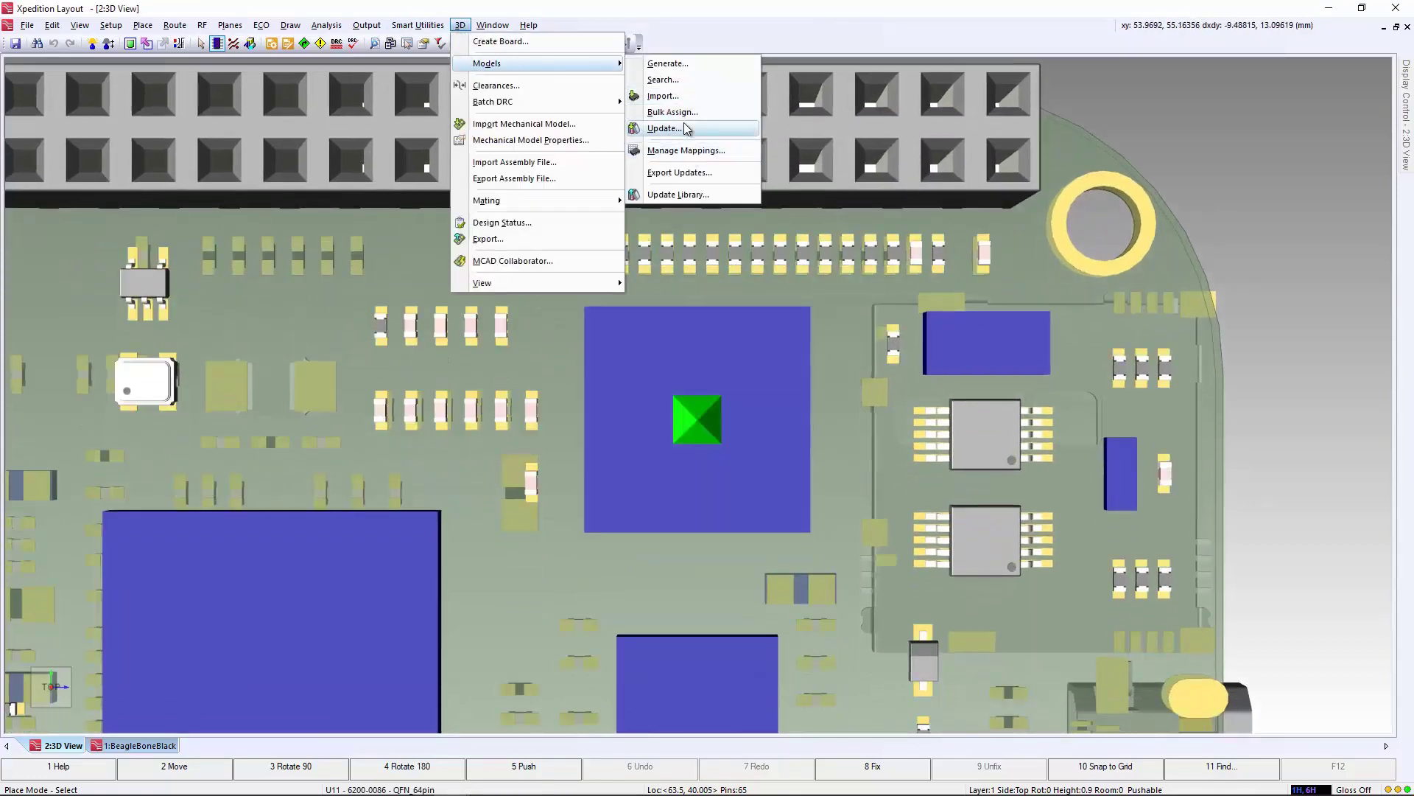
click(674, 65)
Choose the xd_qfn package under the Quad > XD_QFN family
click(52, 397)
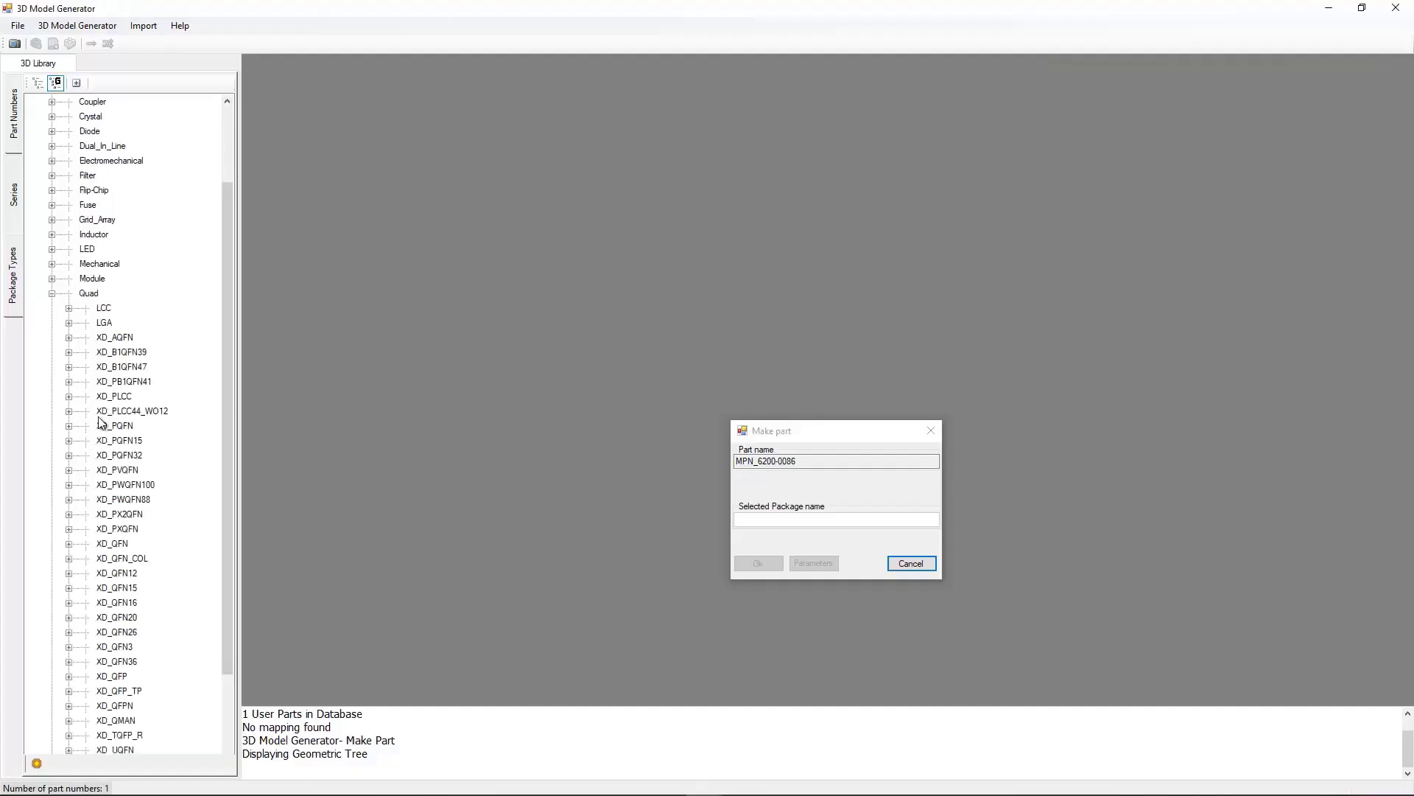
scroll(98, 401, down, 3)
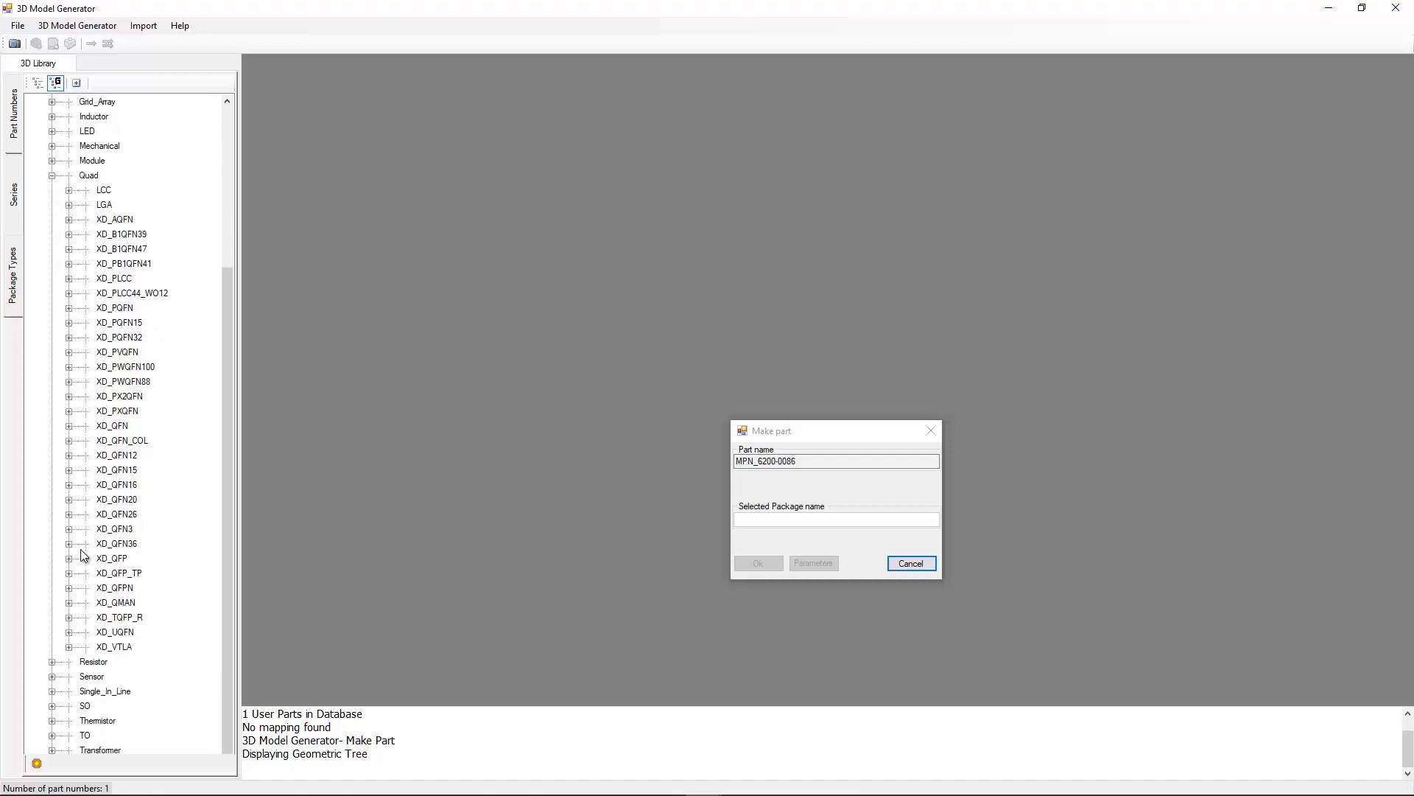
click(69, 426)
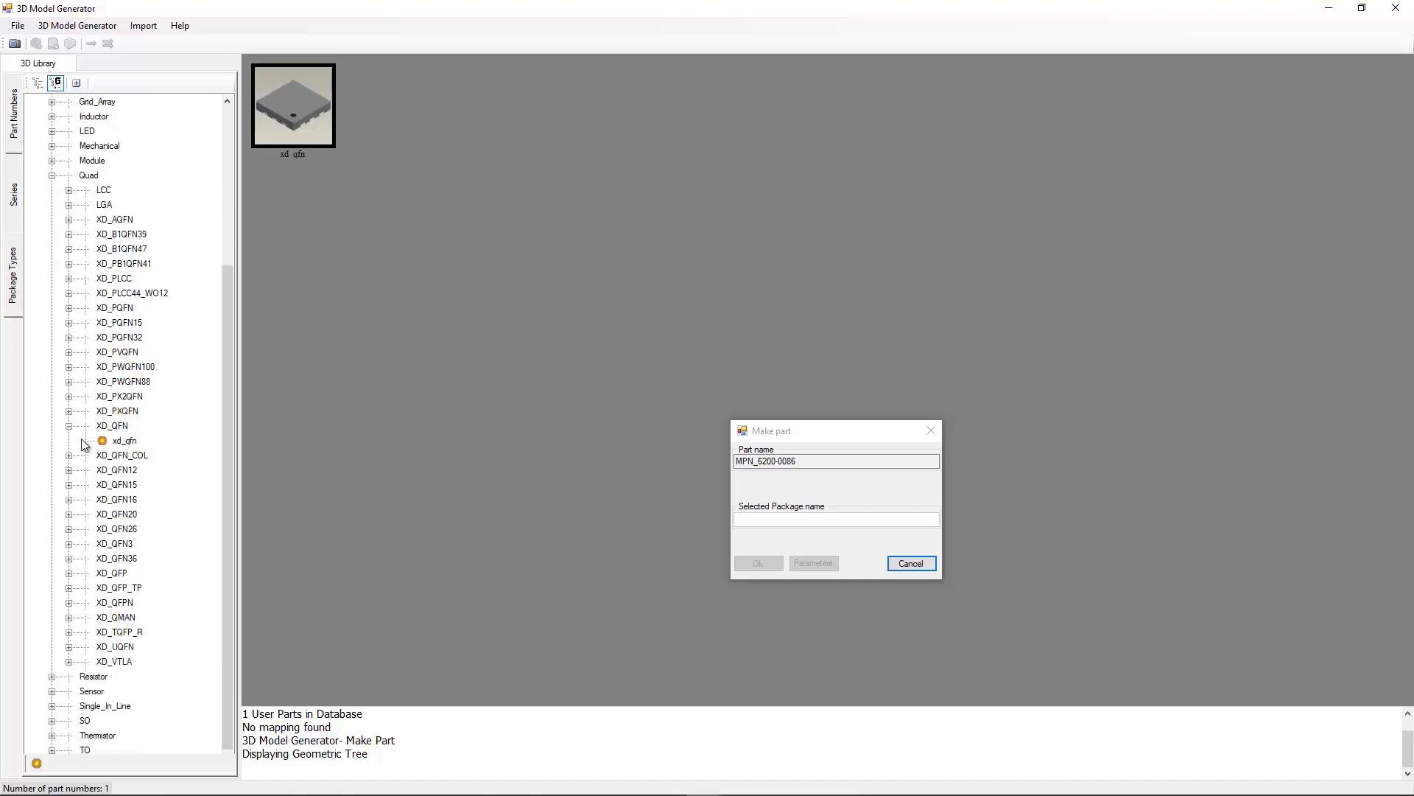
click(118, 442)
Pick the 64-lead, 9 × 9 mm, 0.75 mm-high variant and create part MPN_6200-0086
click(814, 563)
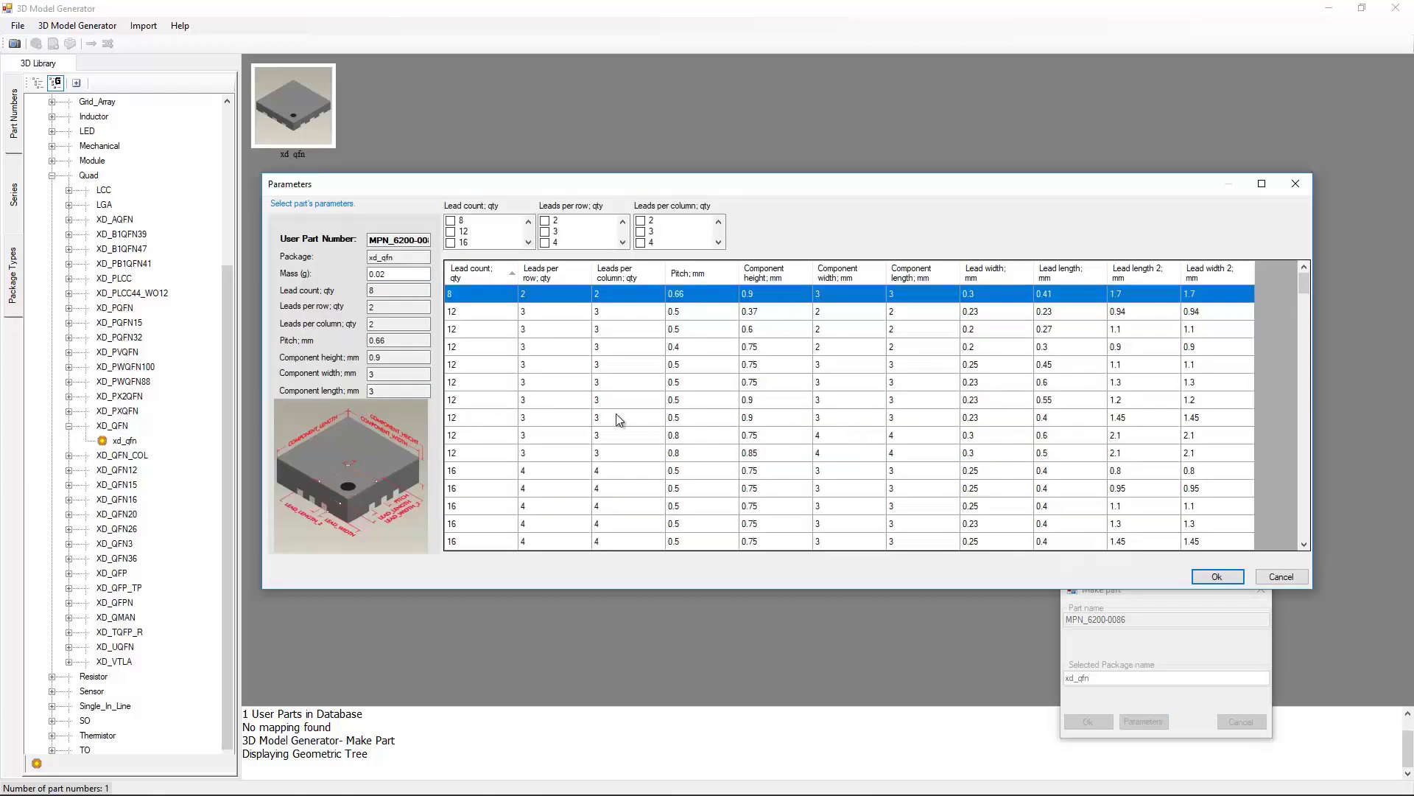
click(529, 242)
drag(529, 242, 530, 250)
click(451, 243)
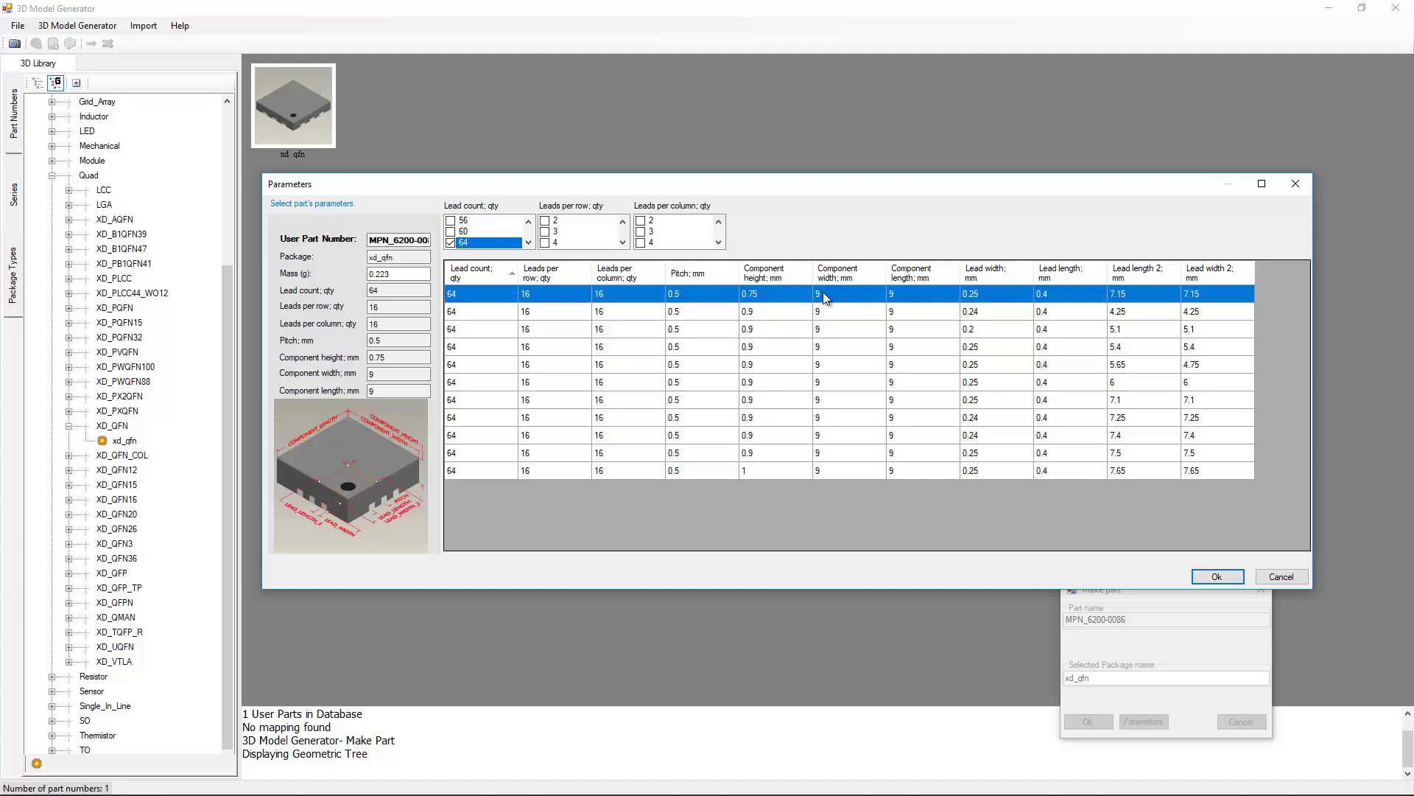
click(1217, 578)
click(382, 394)
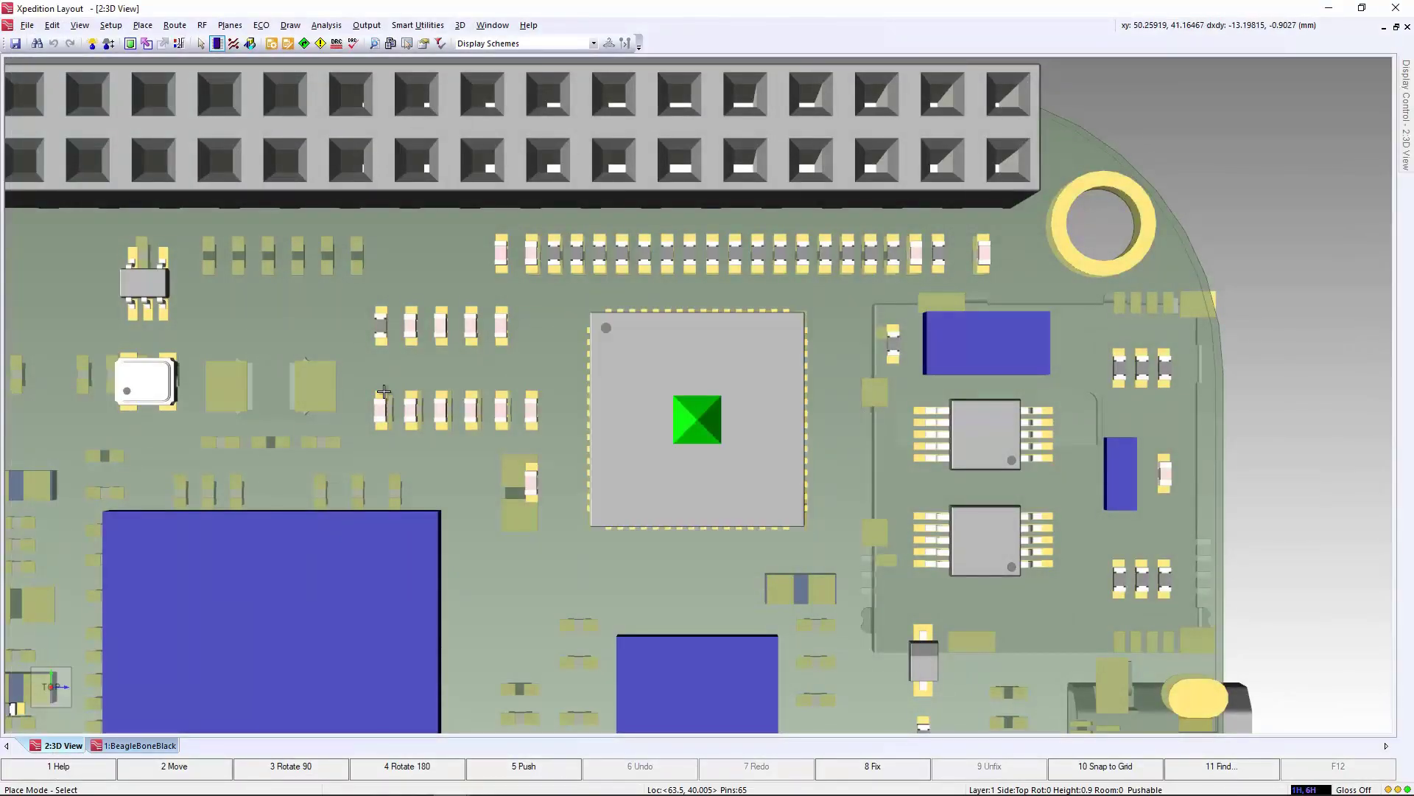
Fit the whole board in view and bring up the context menu for USB connector P3
key(Home)
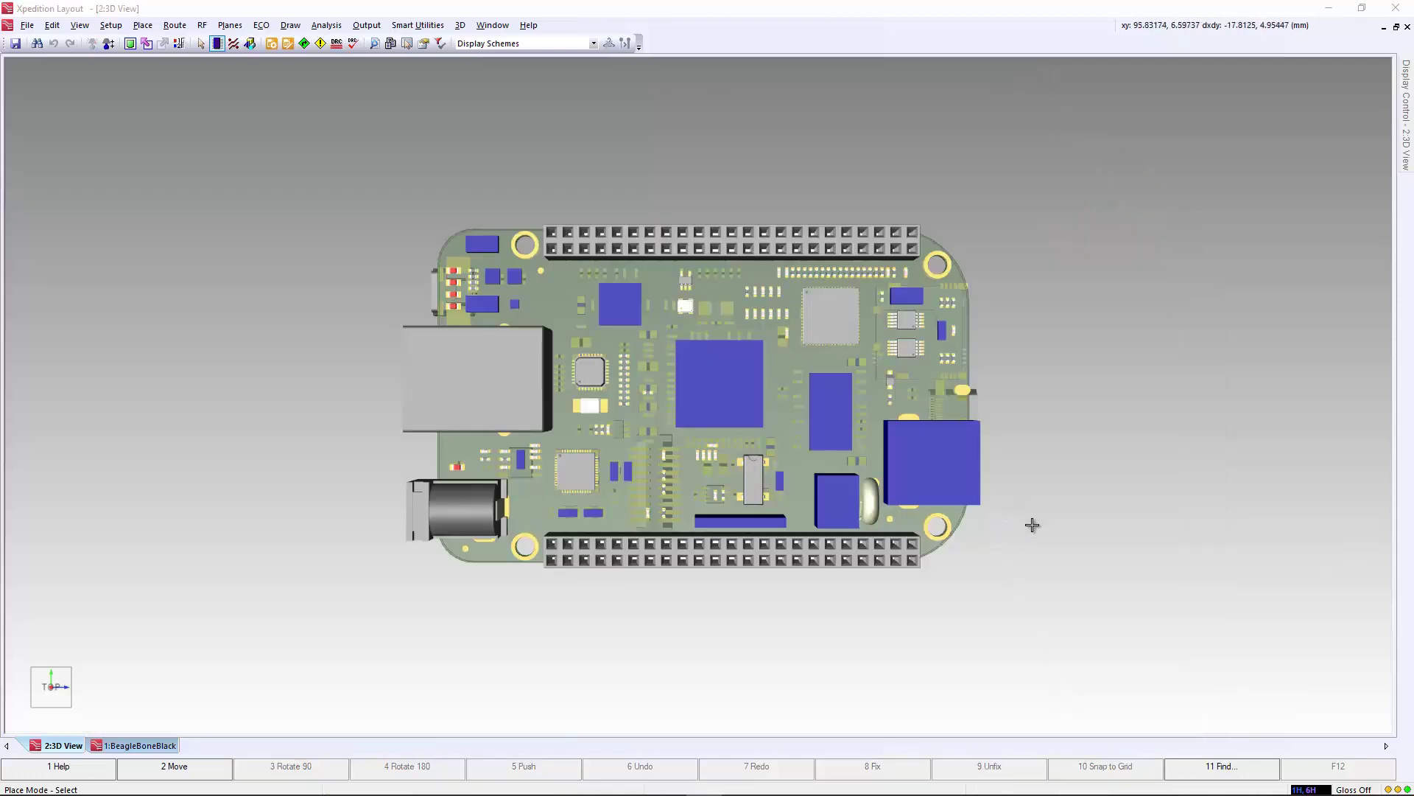
click(930, 472)
right_click(926, 474)
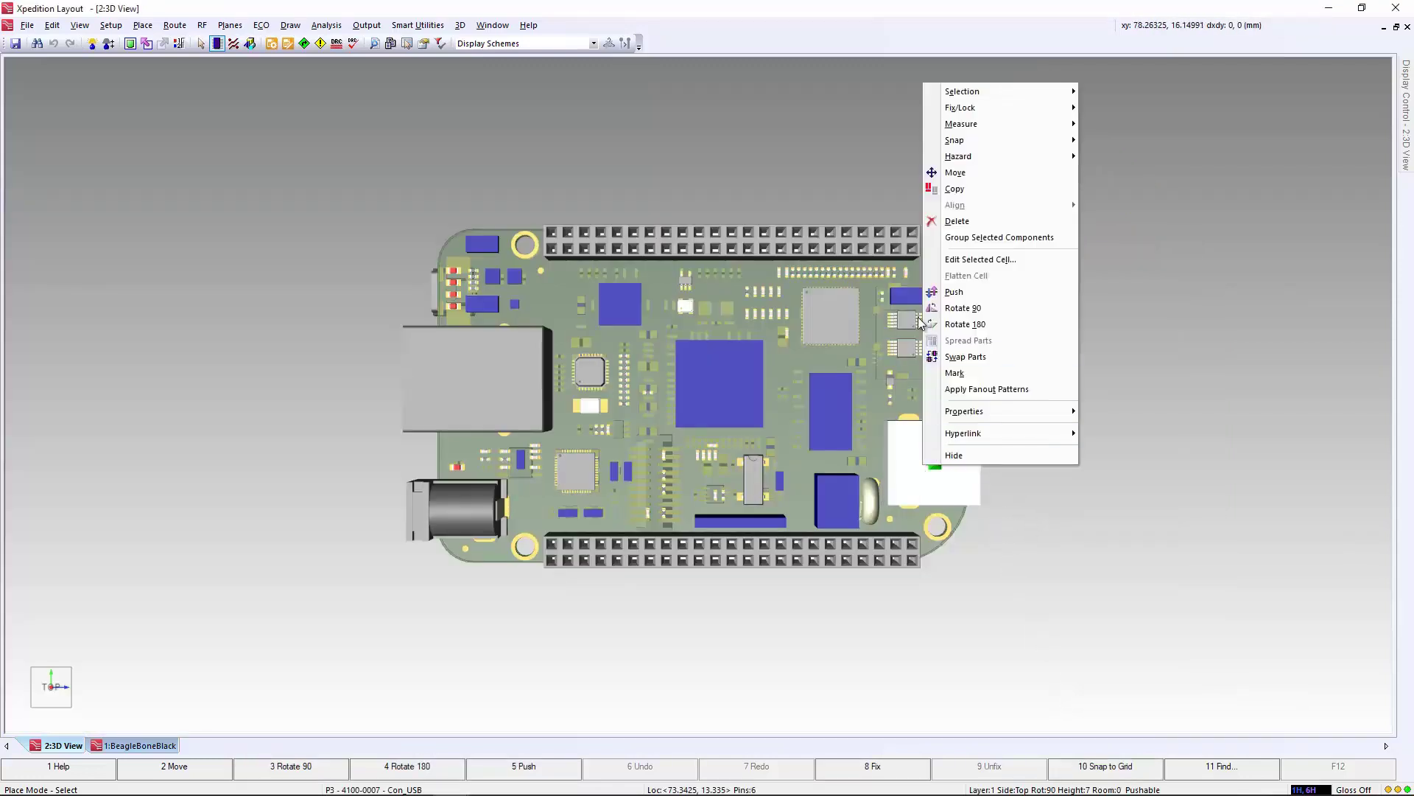
Edit the Con_USB cell and import 875200010blf.stp as part 4100-0007's 3D model
click(960, 259)
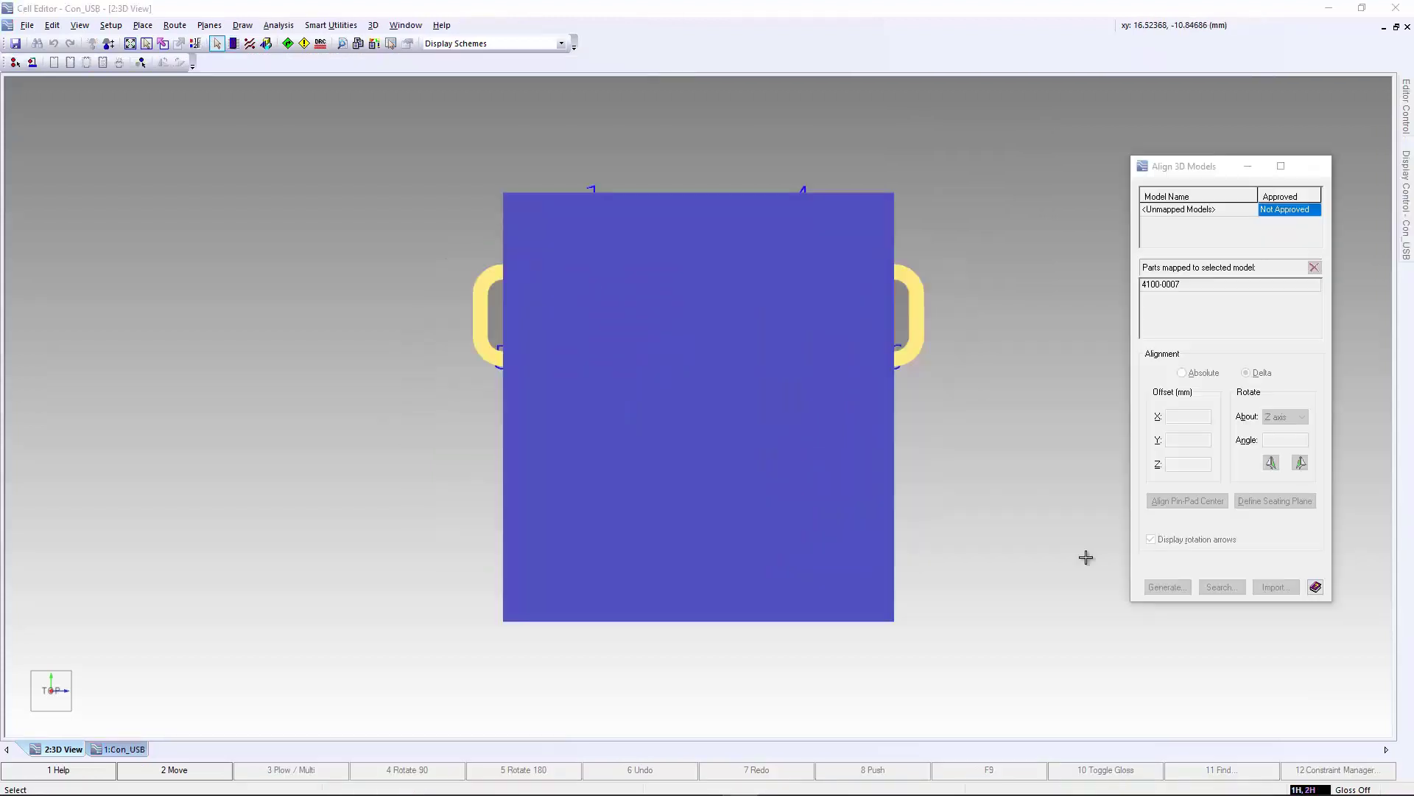
click(1188, 286)
click(1261, 590)
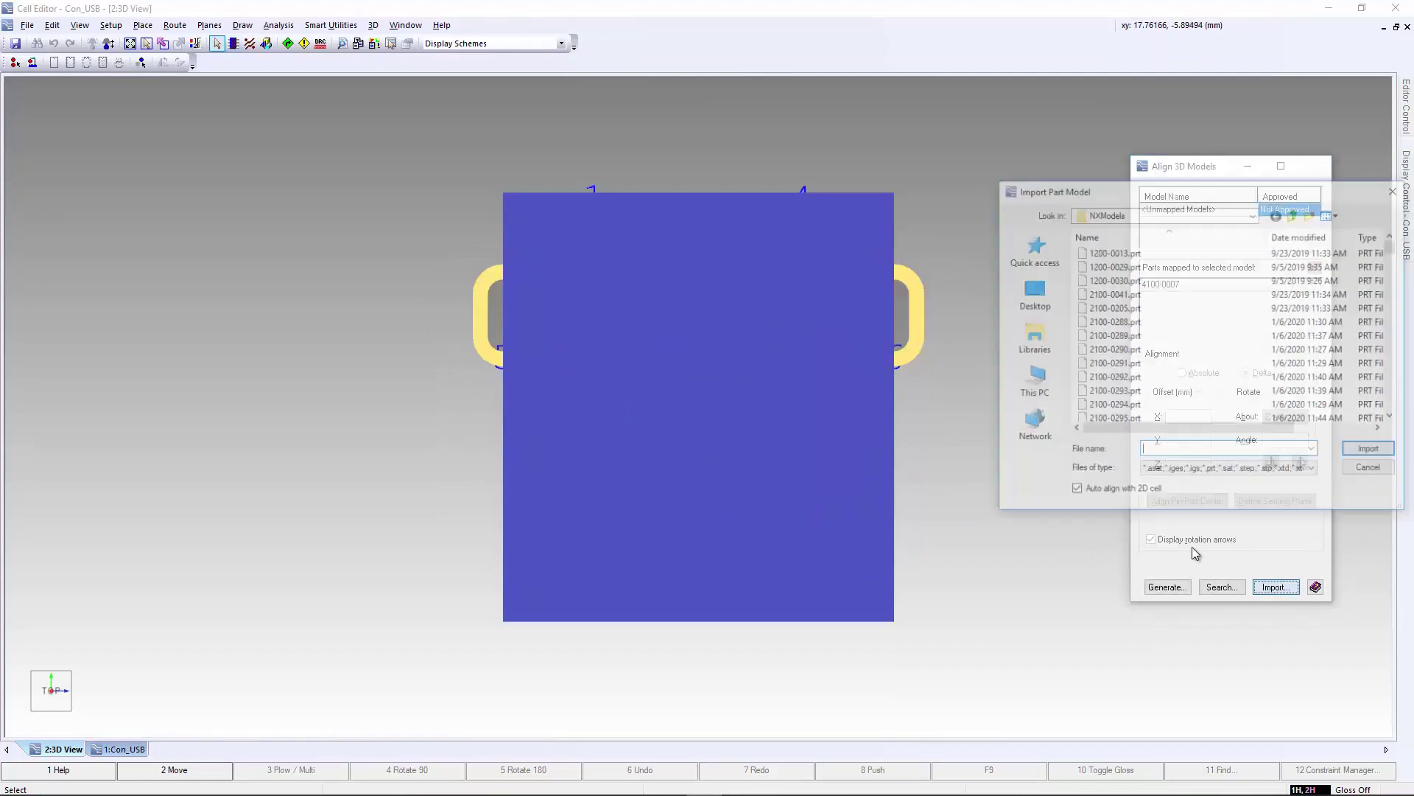
click(1125, 349)
key(8)
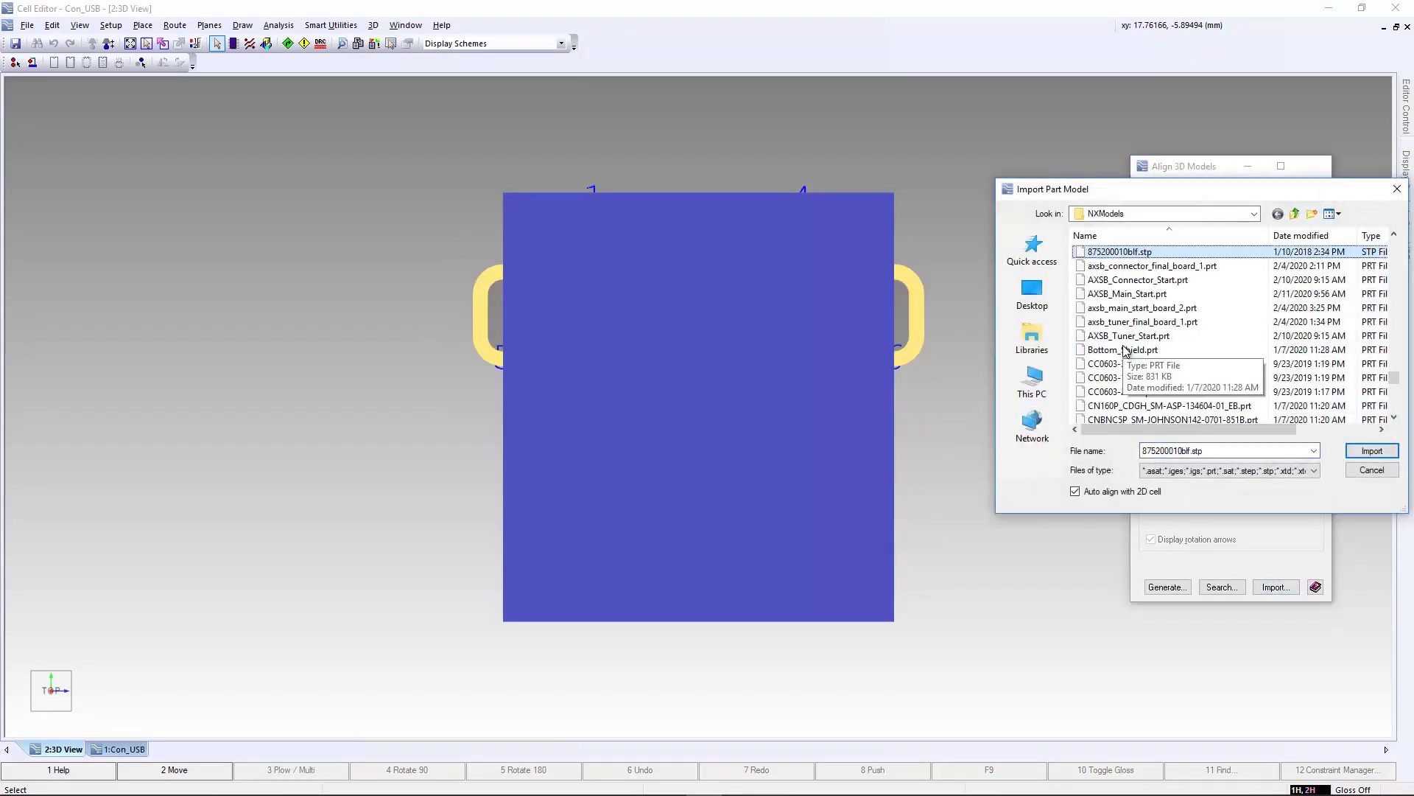
double_click(1103, 252)
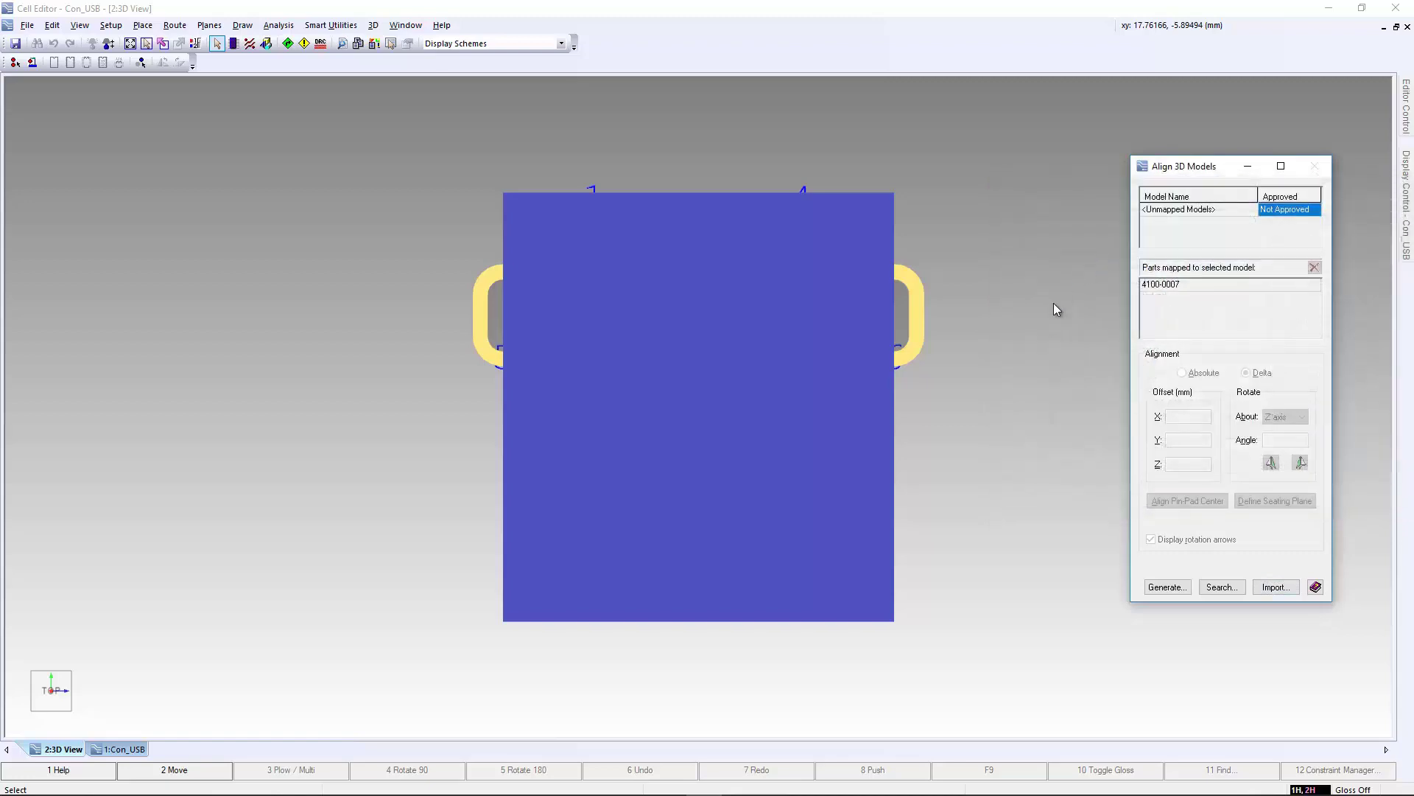
click(1217, 487)
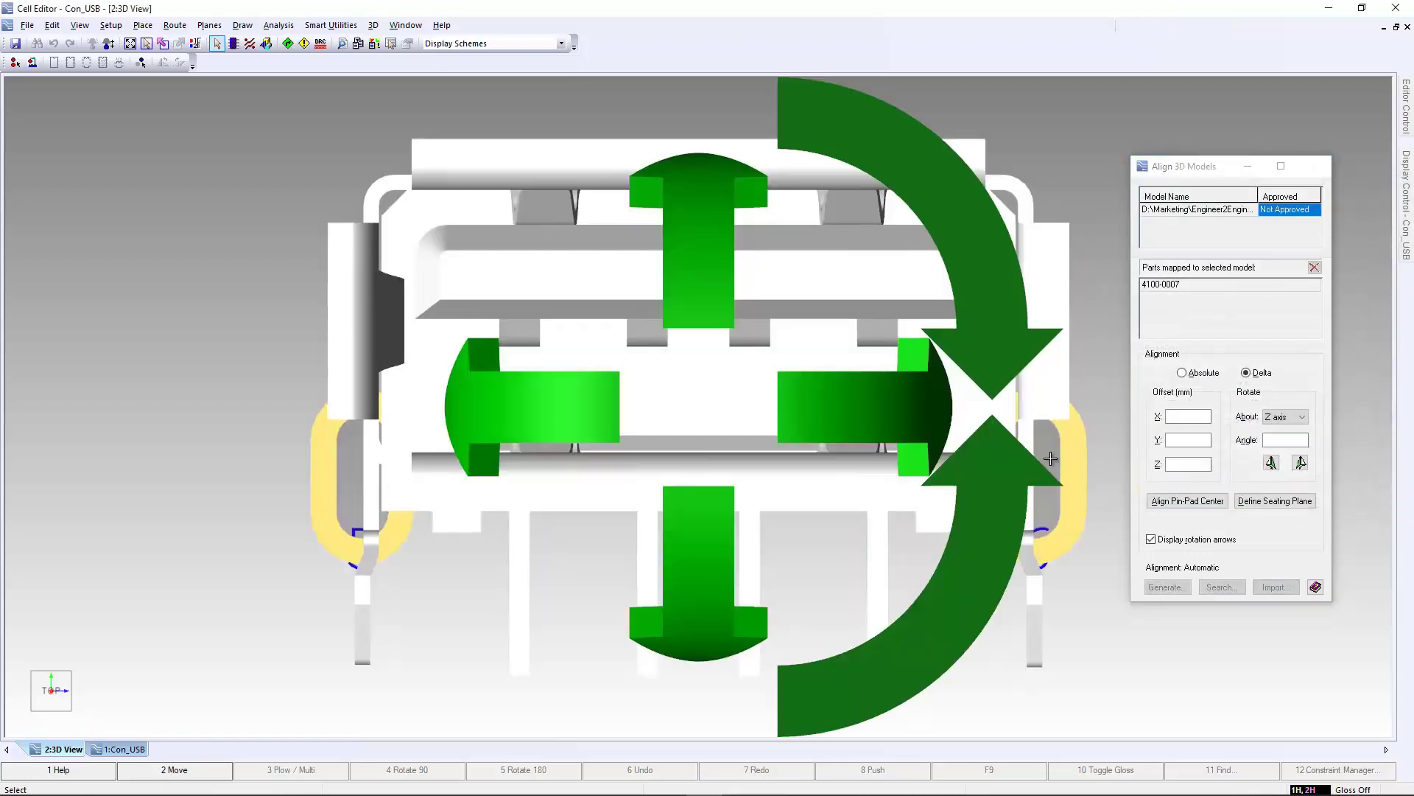
scroll(1049, 454, down, 3)
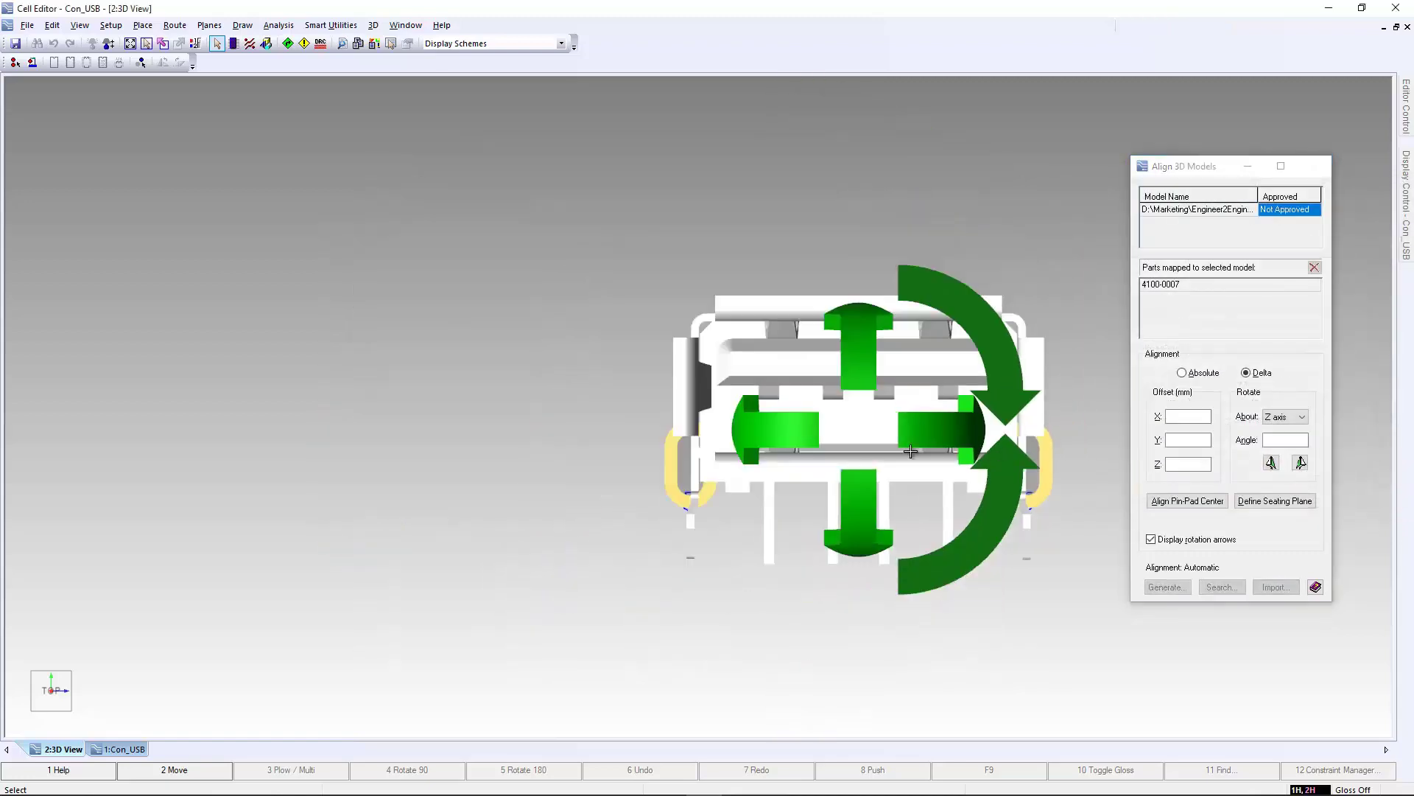
Tilt the view, rotate the connector model 90° downward, and hide the rotation arrows
drag(44, 686, 46, 673)
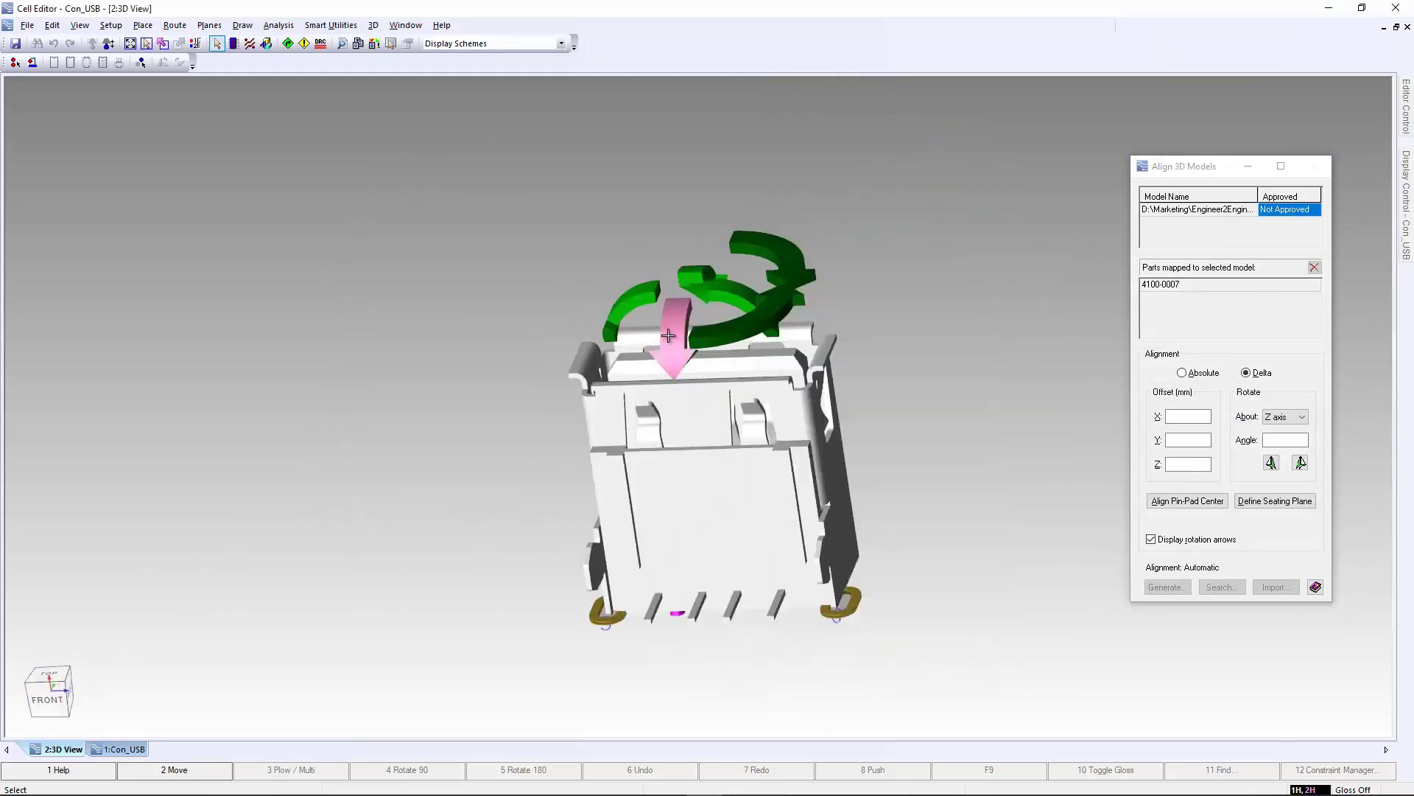
click(669, 336)
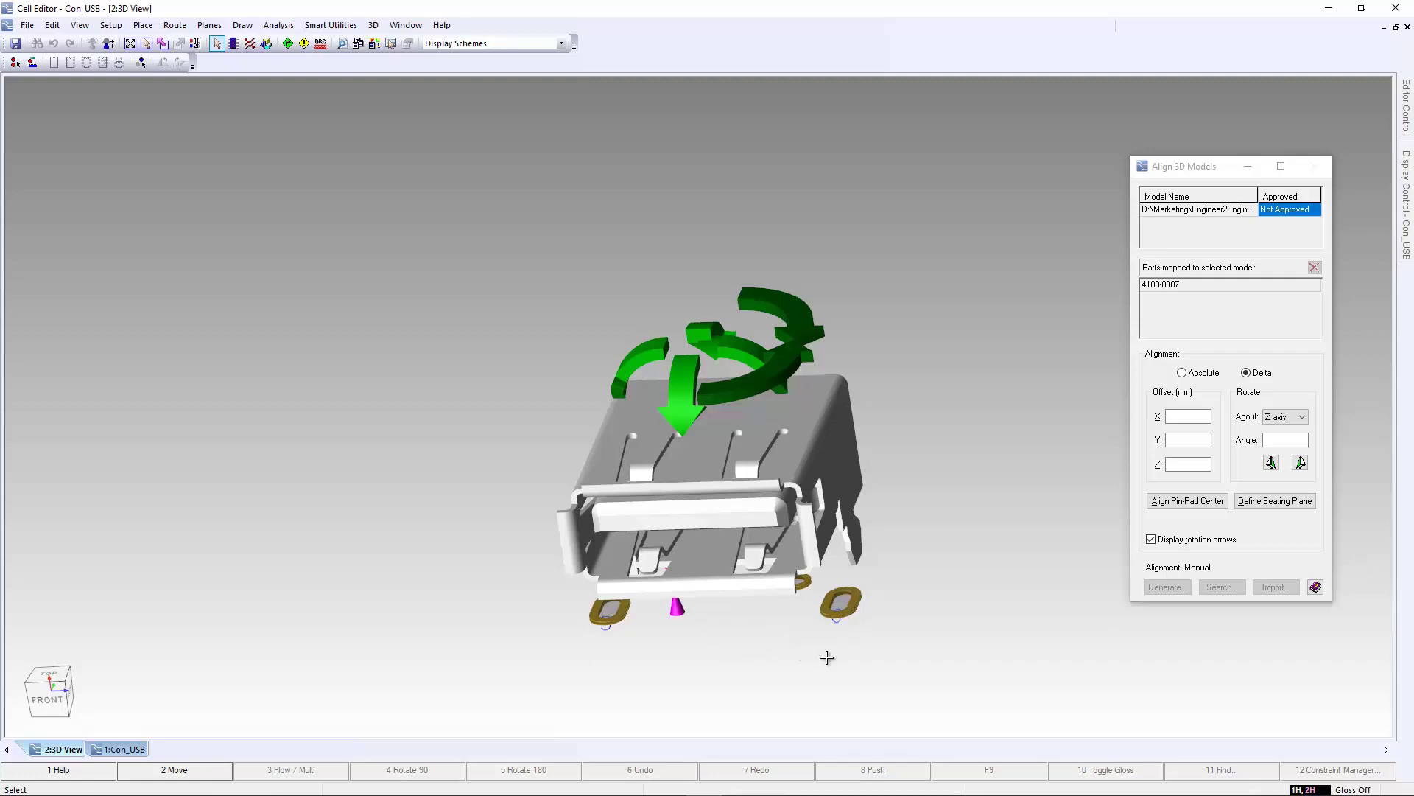
click(1183, 541)
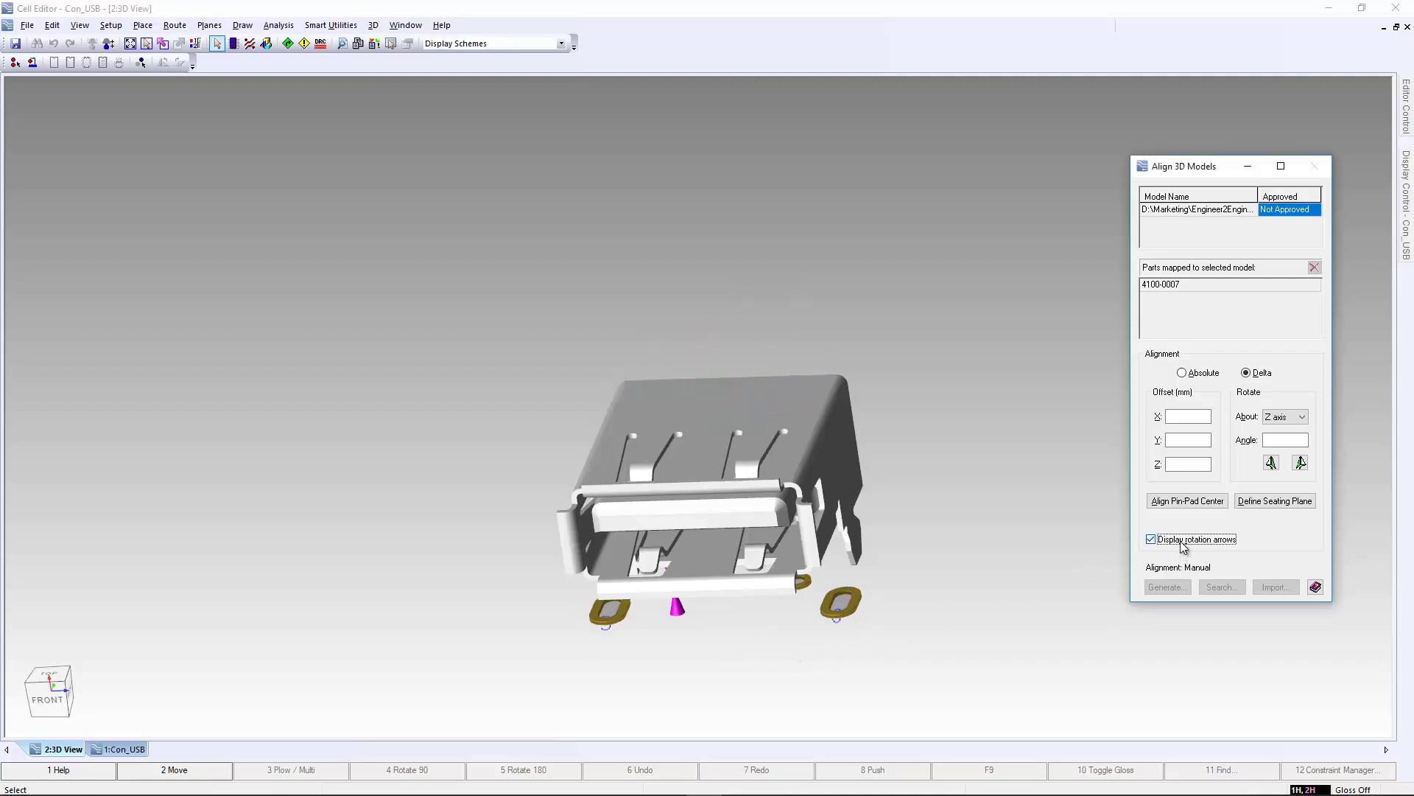
From the bottom view, centre the connector model's pin 1 on its pad
click(48, 701)
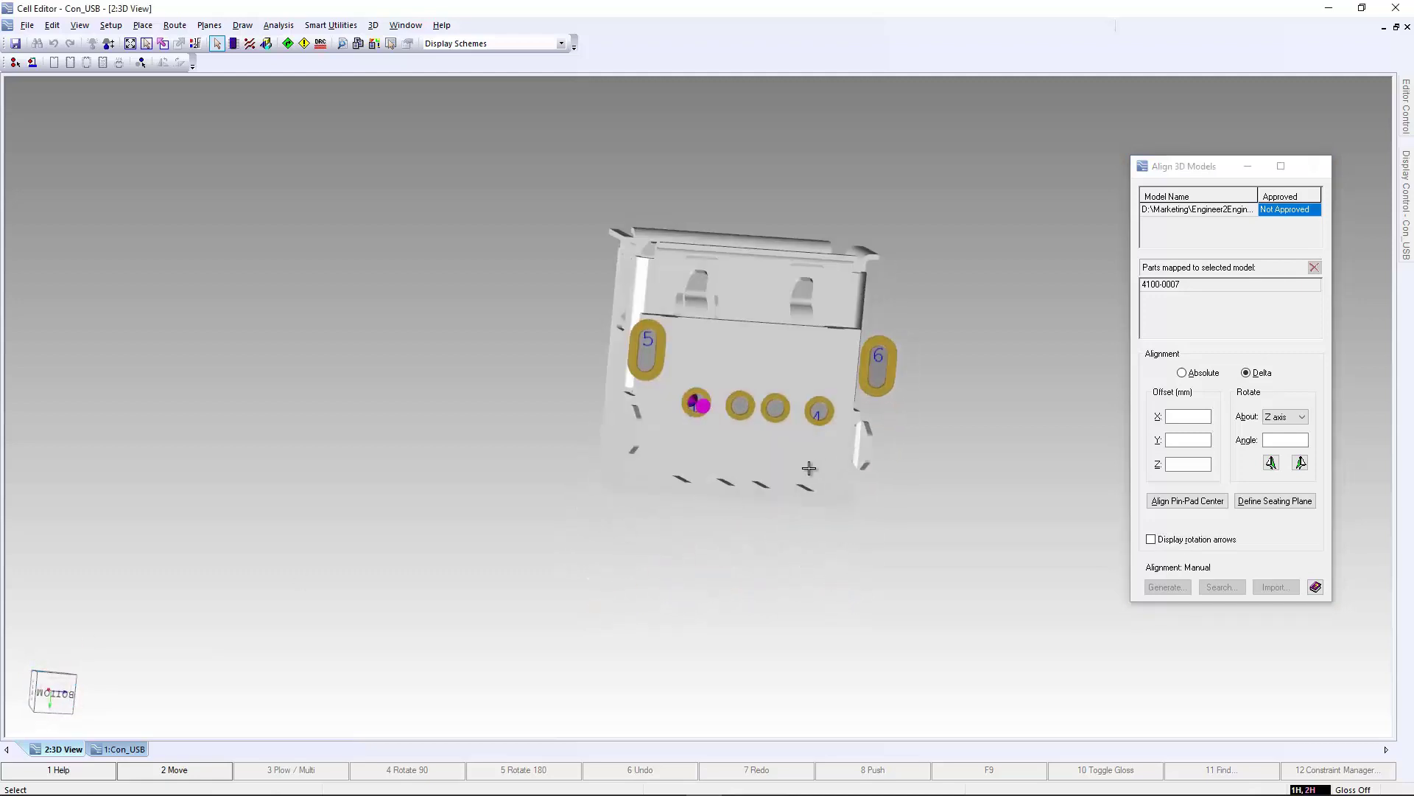
click(1183, 504)
scroll(708, 471, up, 5)
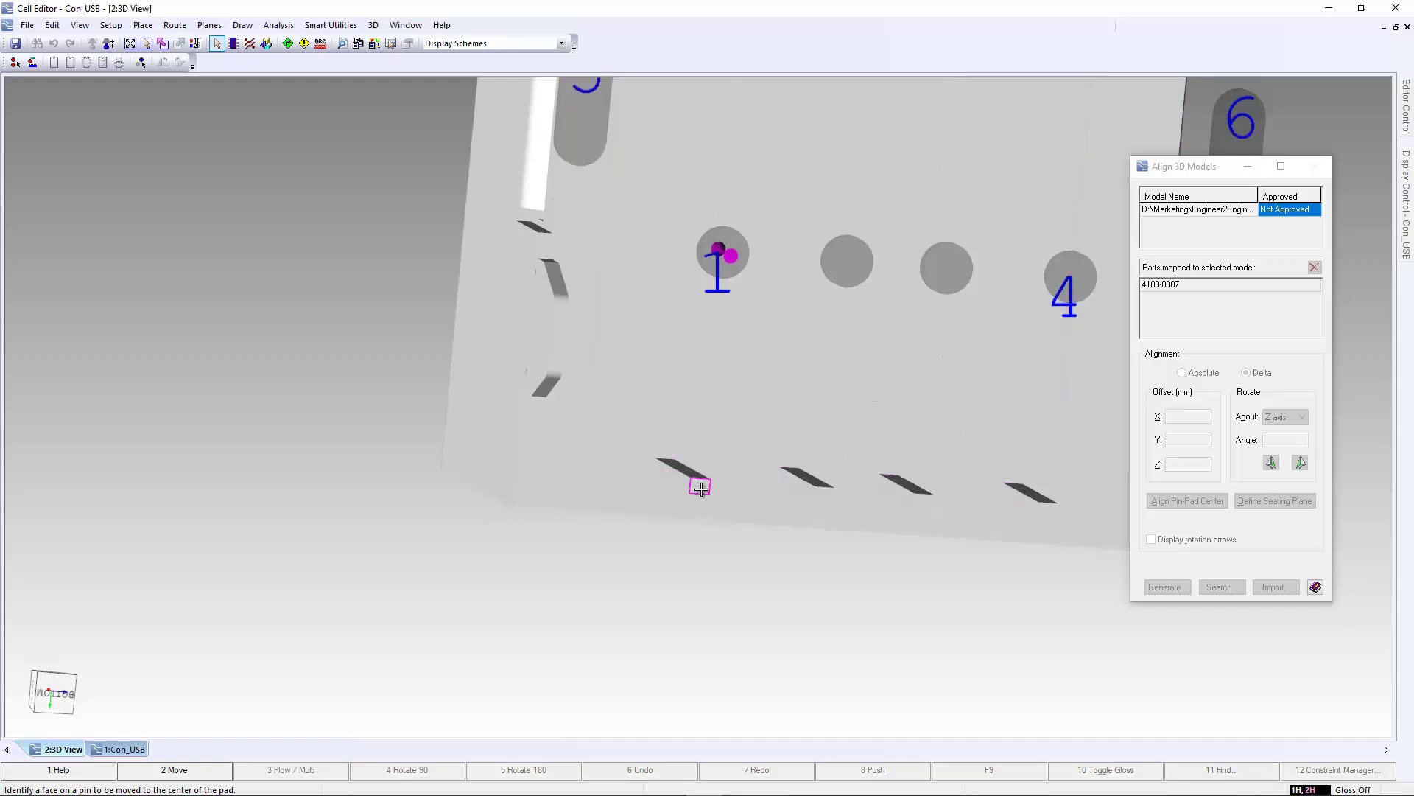
click(701, 487)
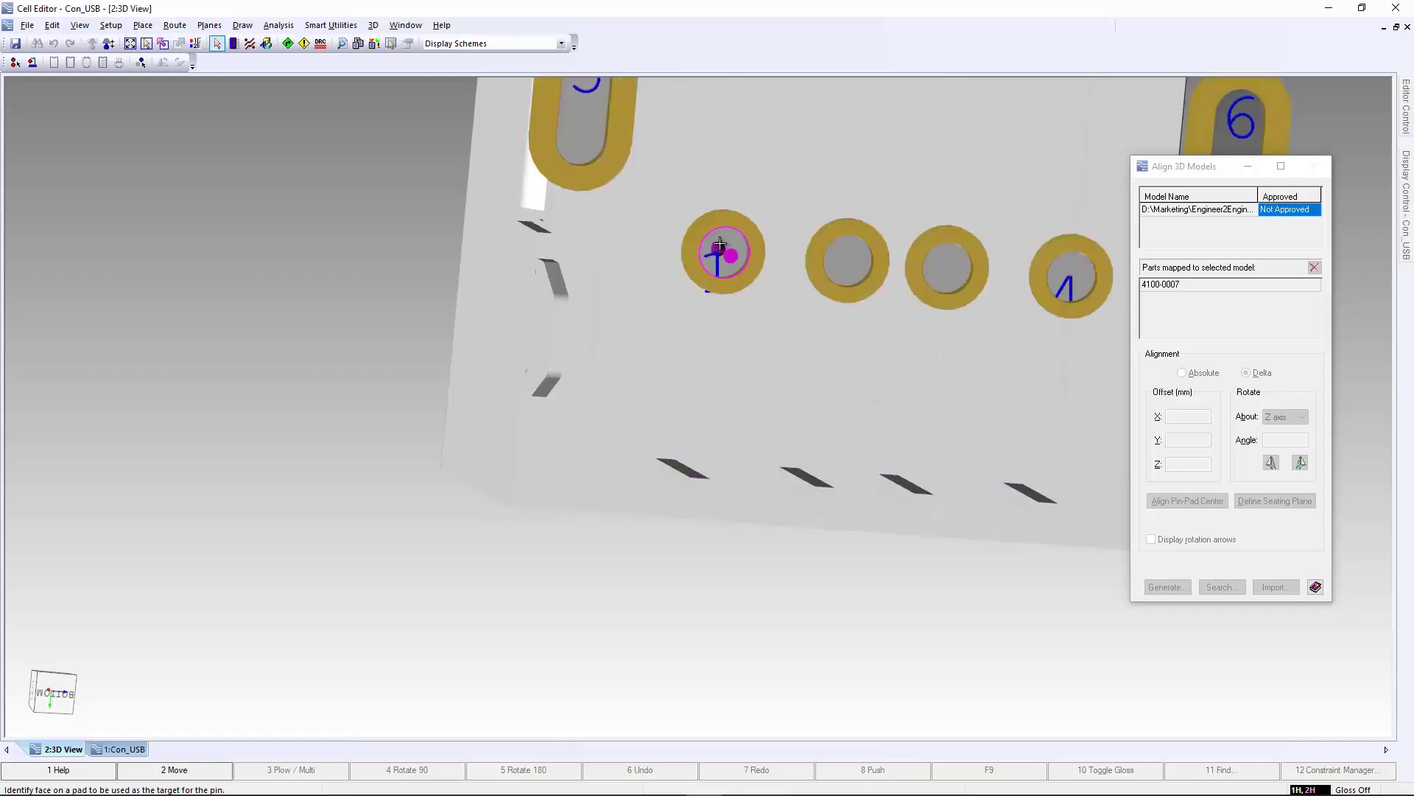
click(720, 244)
scroll(631, 569, down, 3)
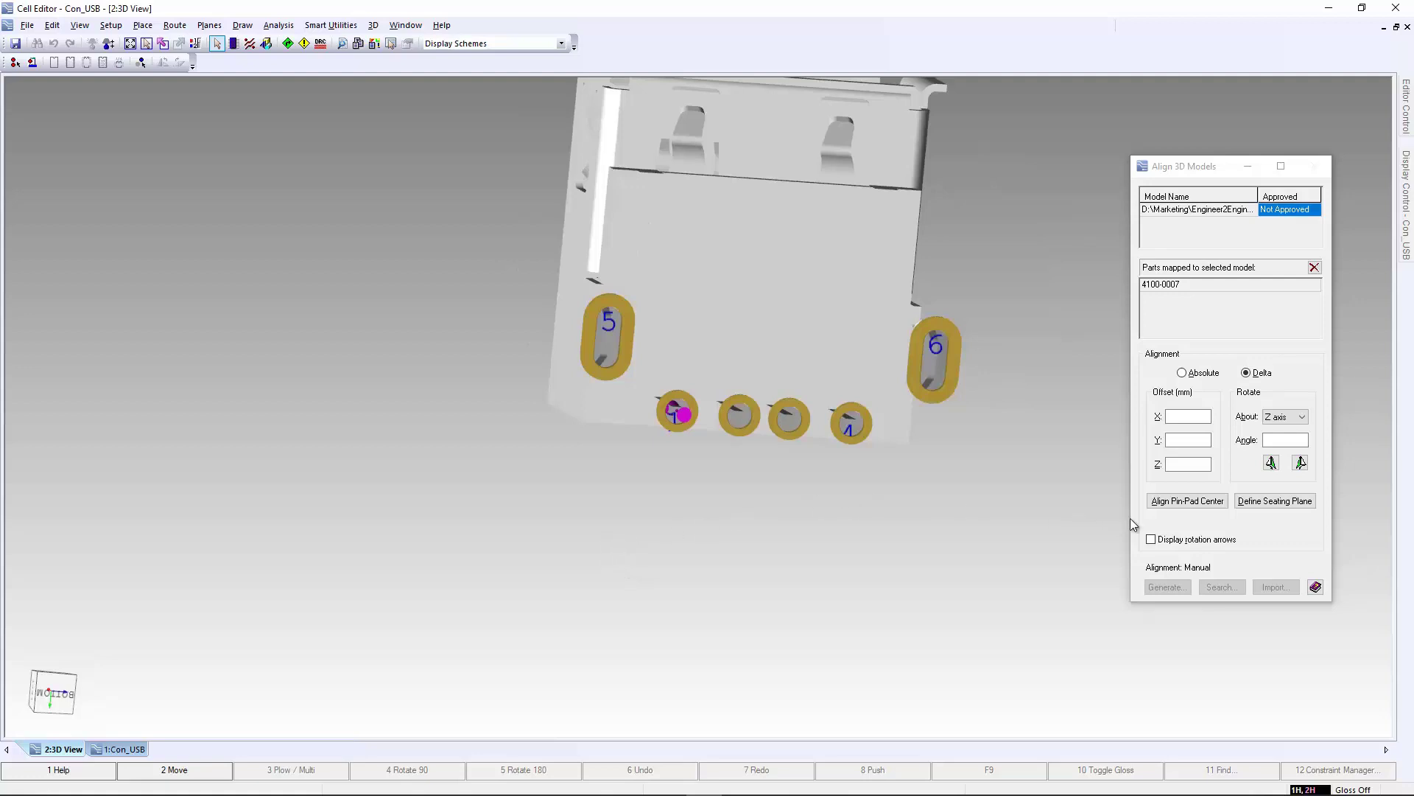
Define the model's bottom face as its seating plane and view it isometrically
click(1254, 505)
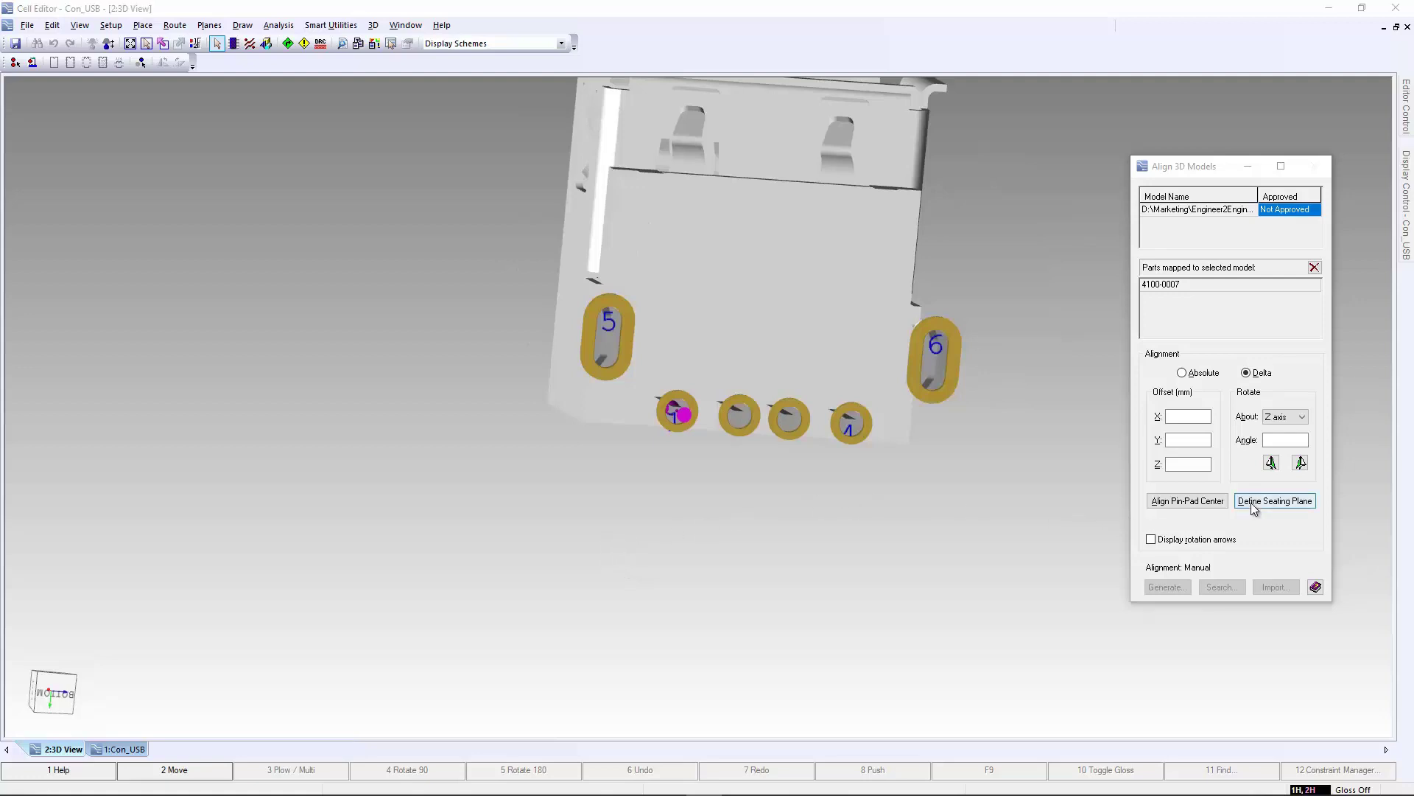
click(618, 237)
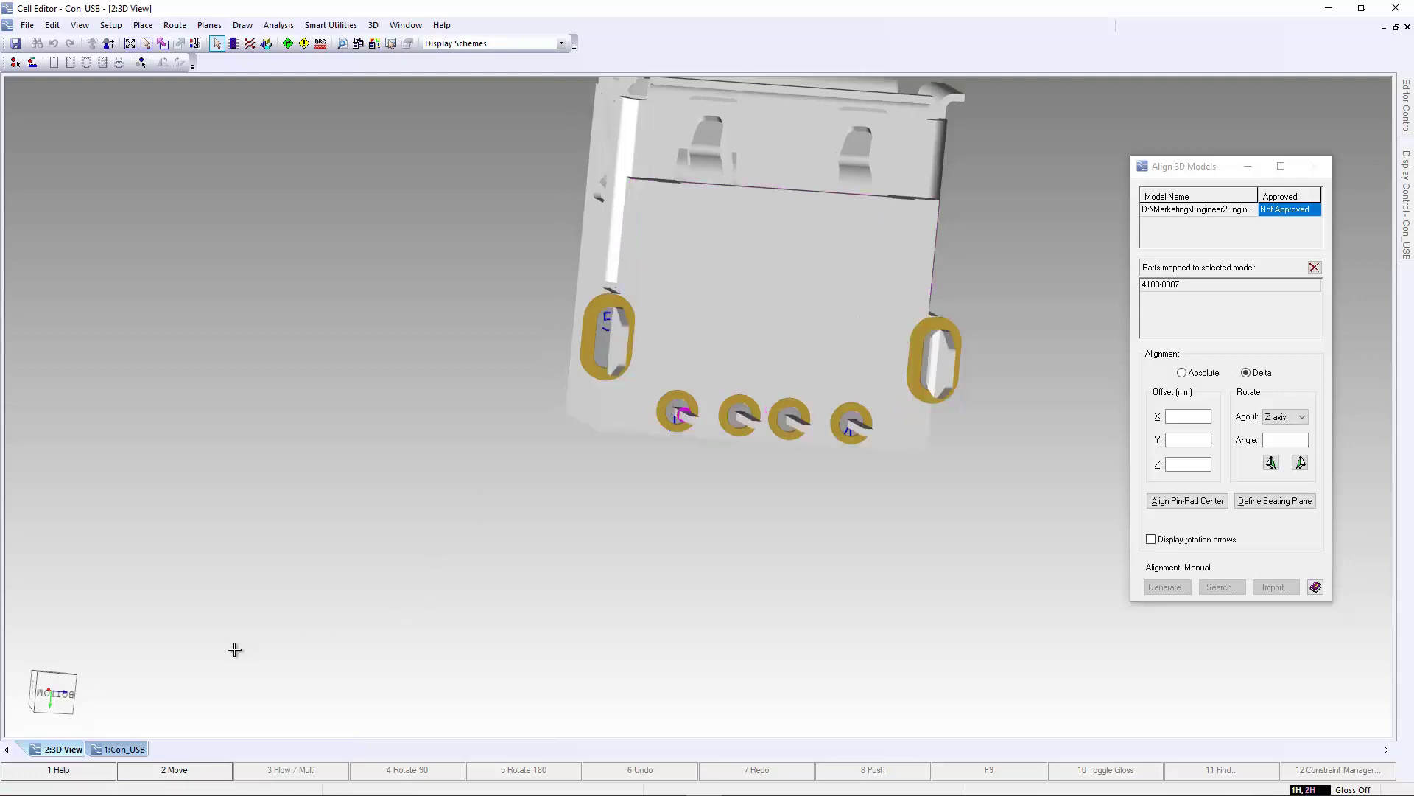
click(25, 723)
click(25, 723)
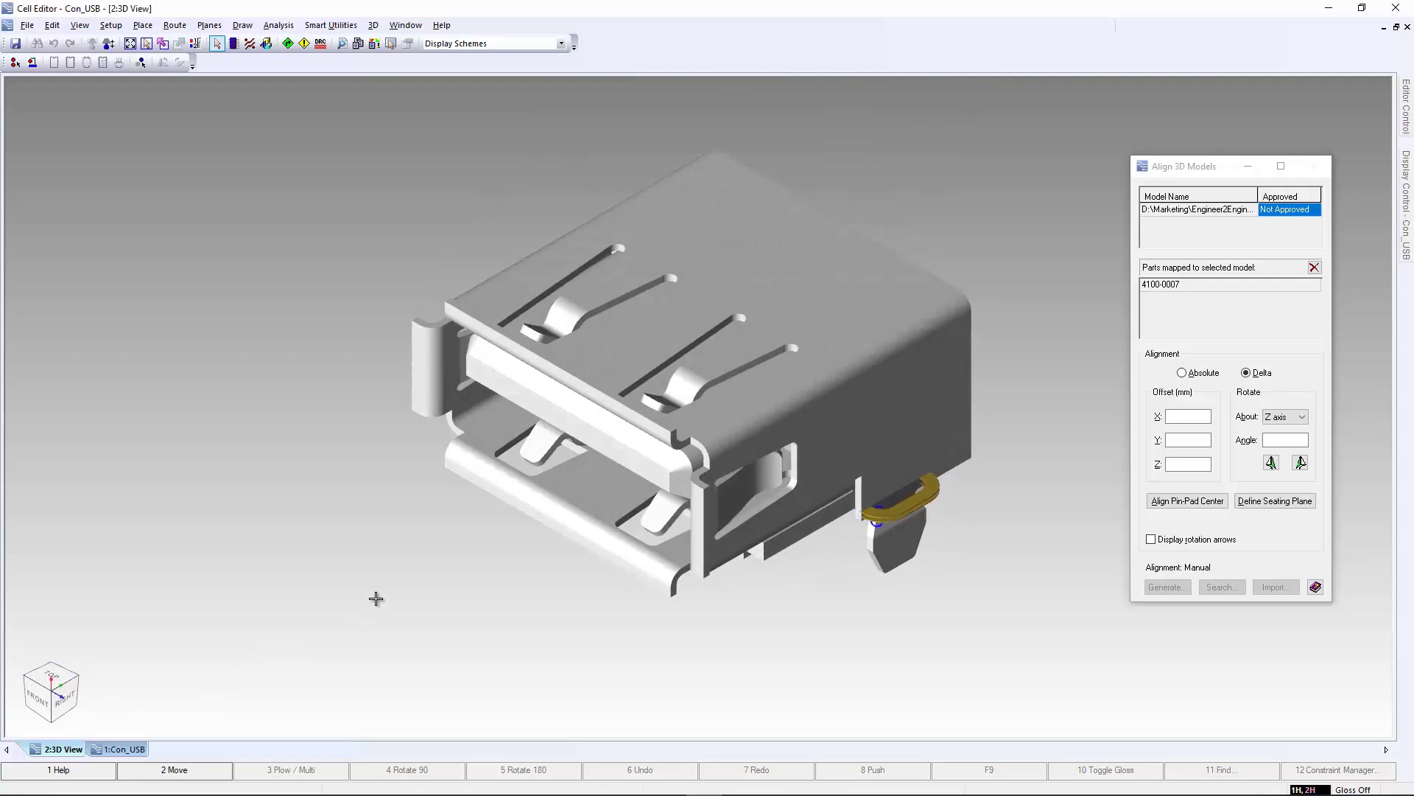
Close the Cell Editor and bulk-assign 3D models to unmapped cells like SOIC_6pin and BGA_153pin
click(1395, 9)
click(460, 25)
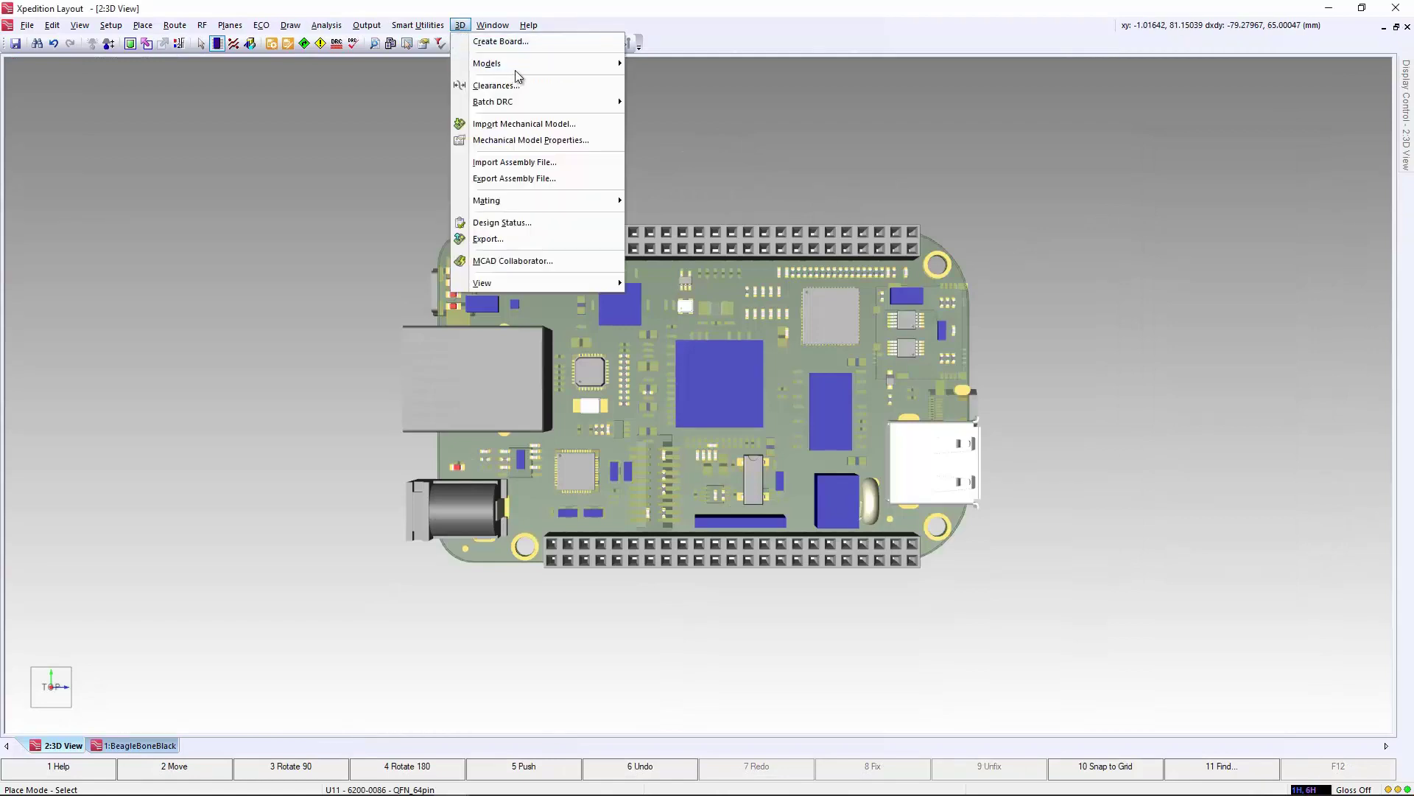
mouse_move(558, 69)
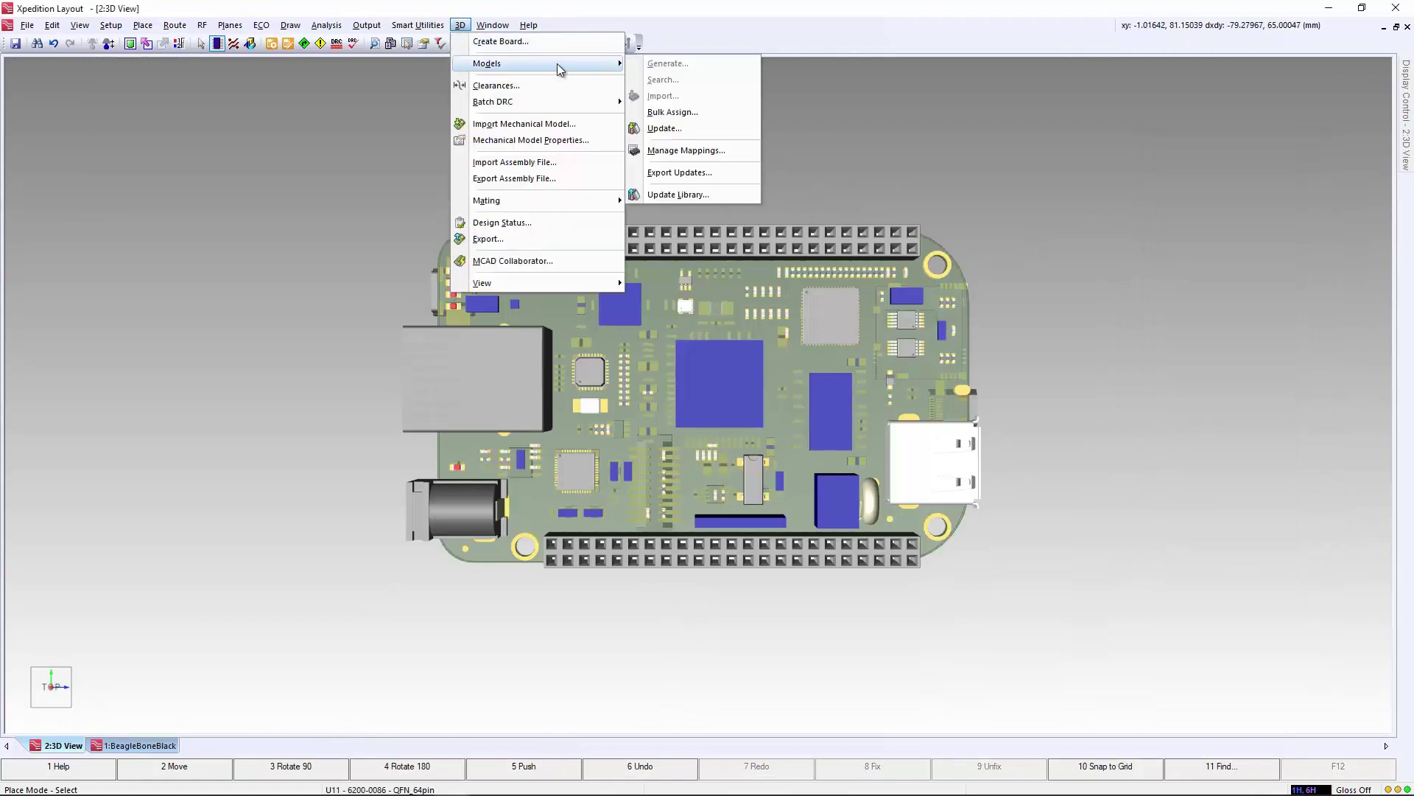
click(679, 115)
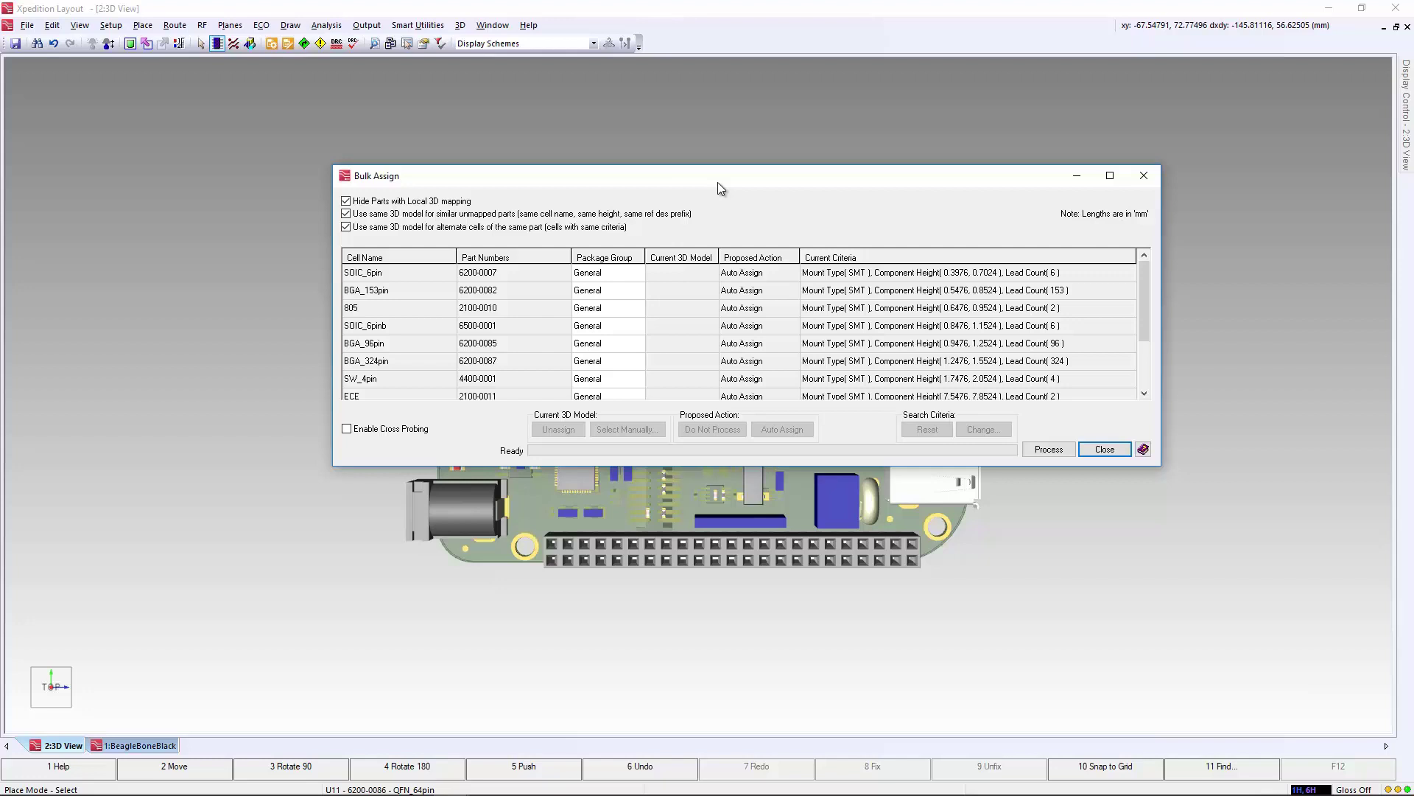
click(750, 277)
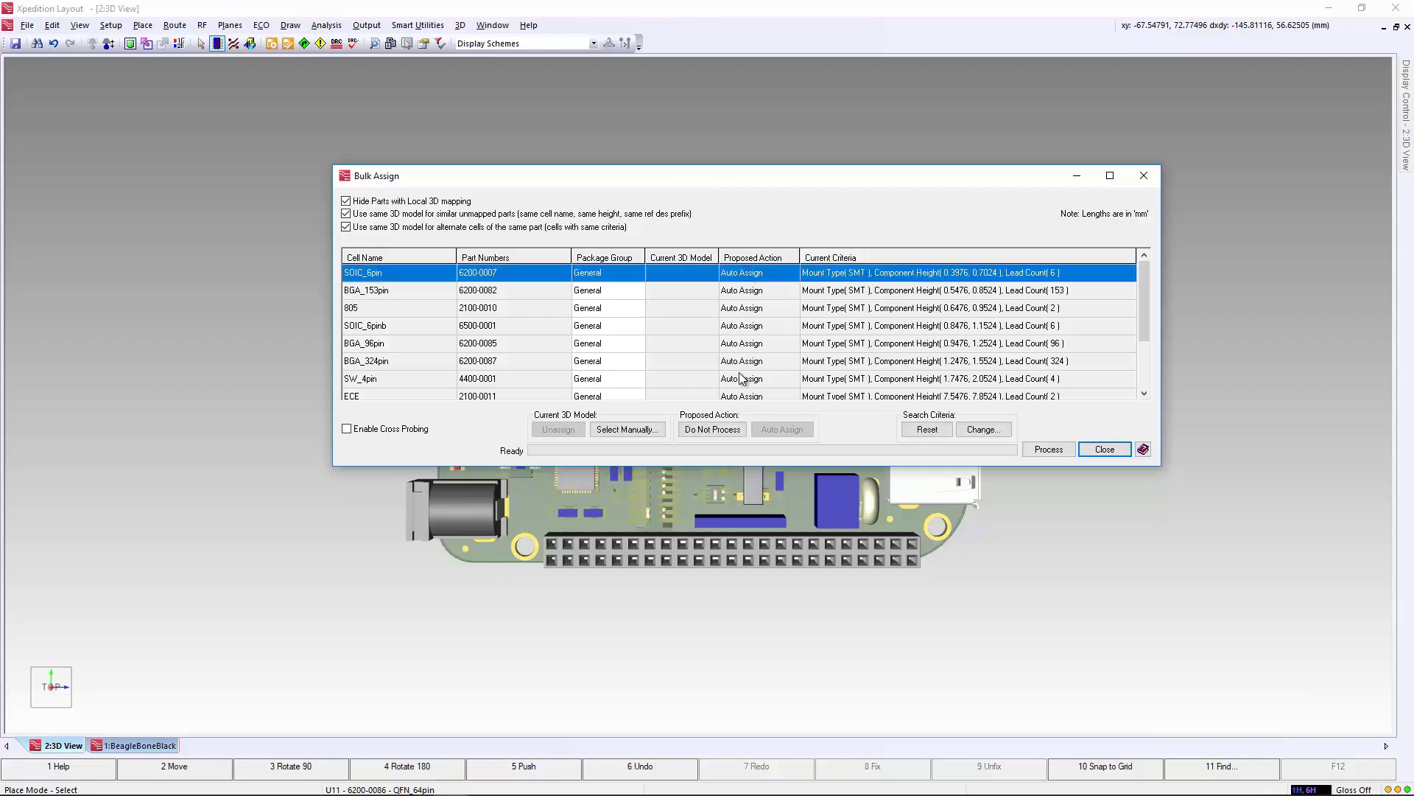
scroll(741, 384, down, 2)
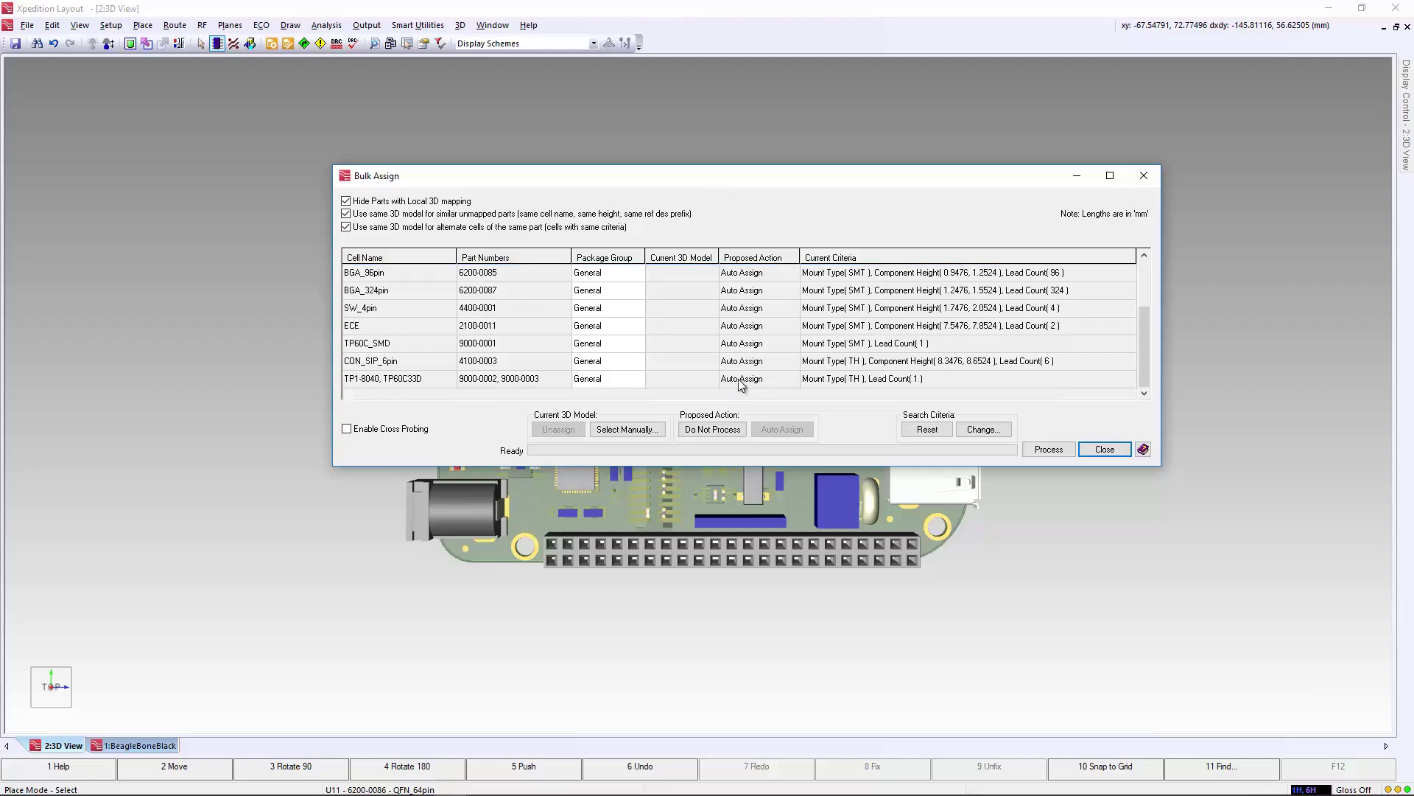
scroll(741, 381, up, 2)
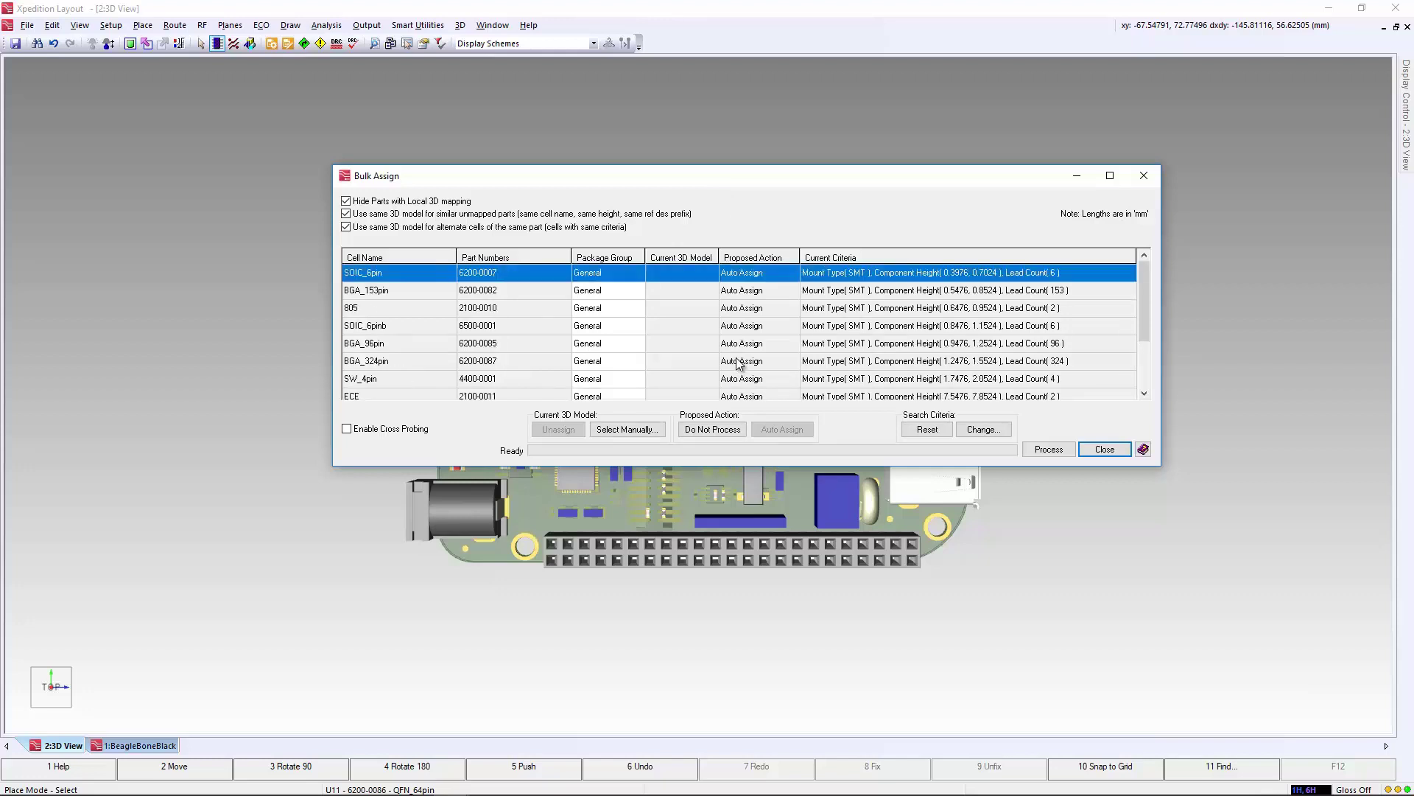
drag(750, 180, 709, 454)
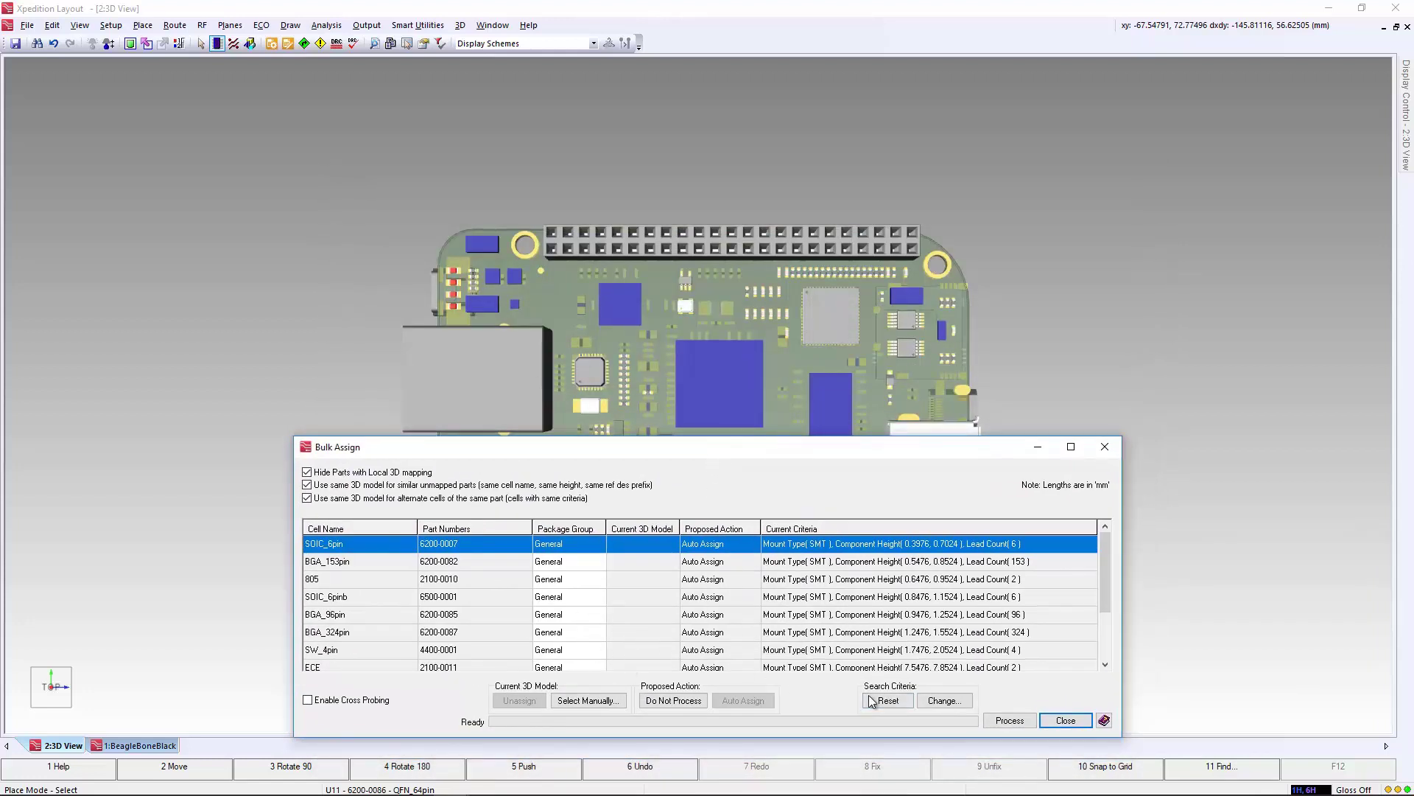
click(1013, 720)
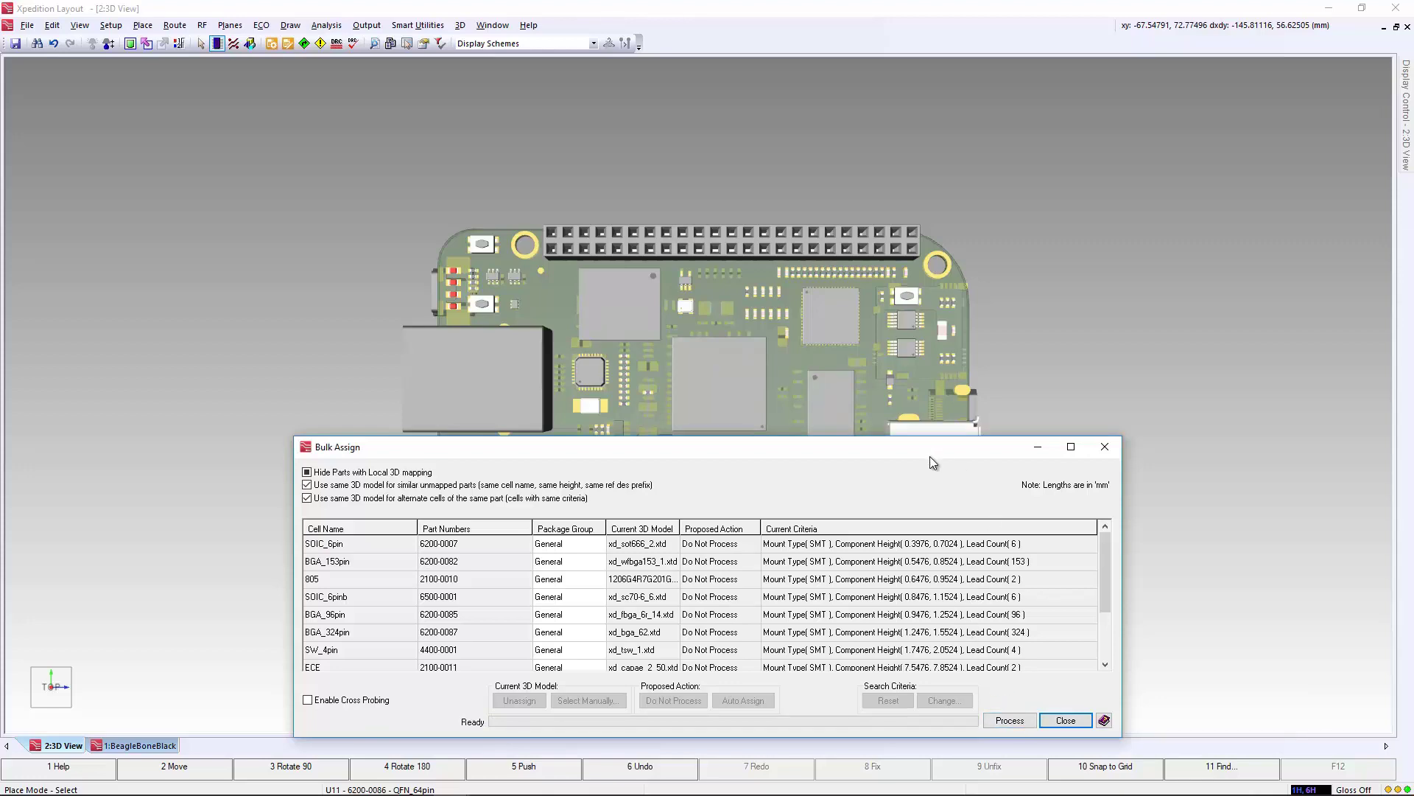
click(1105, 446)
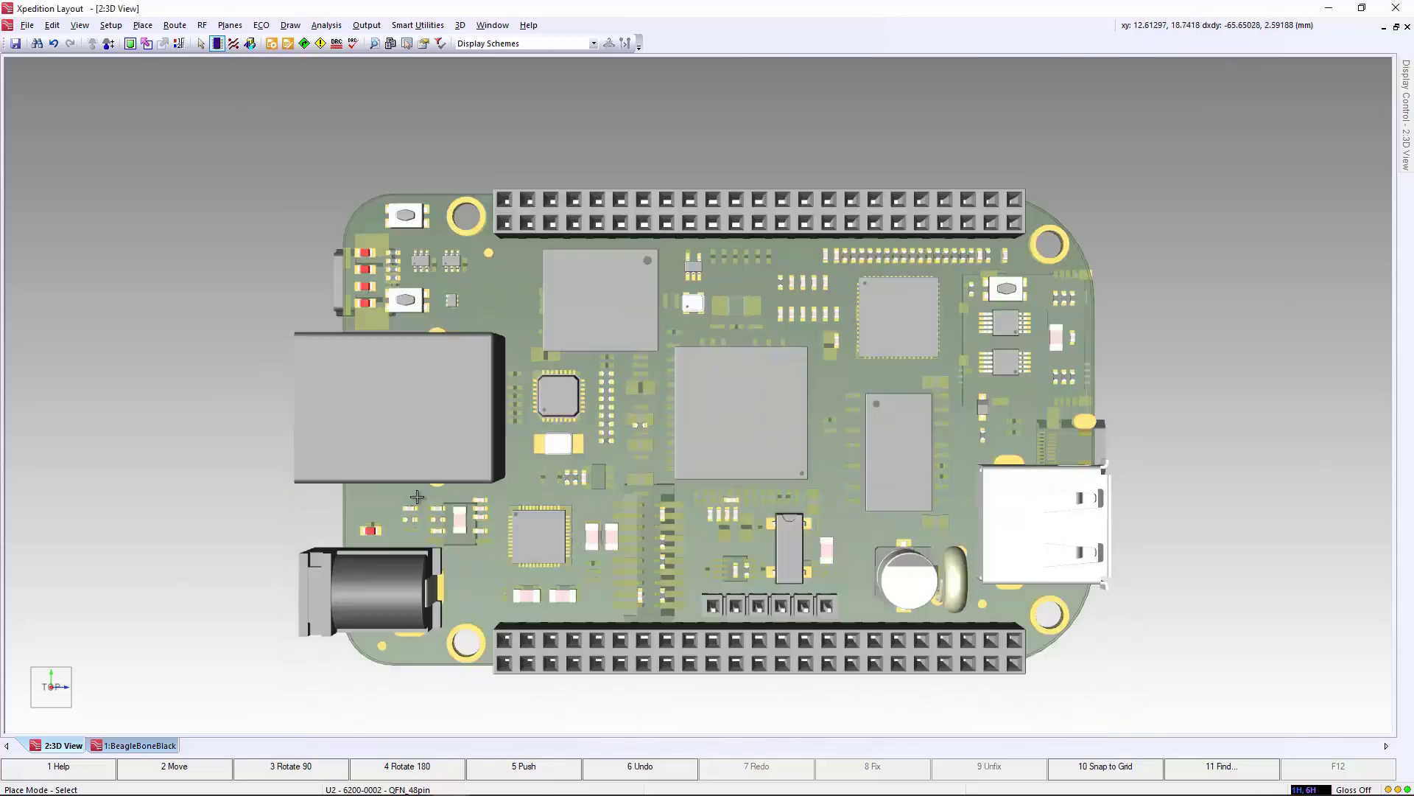
scroll(713, 517, up, 2)
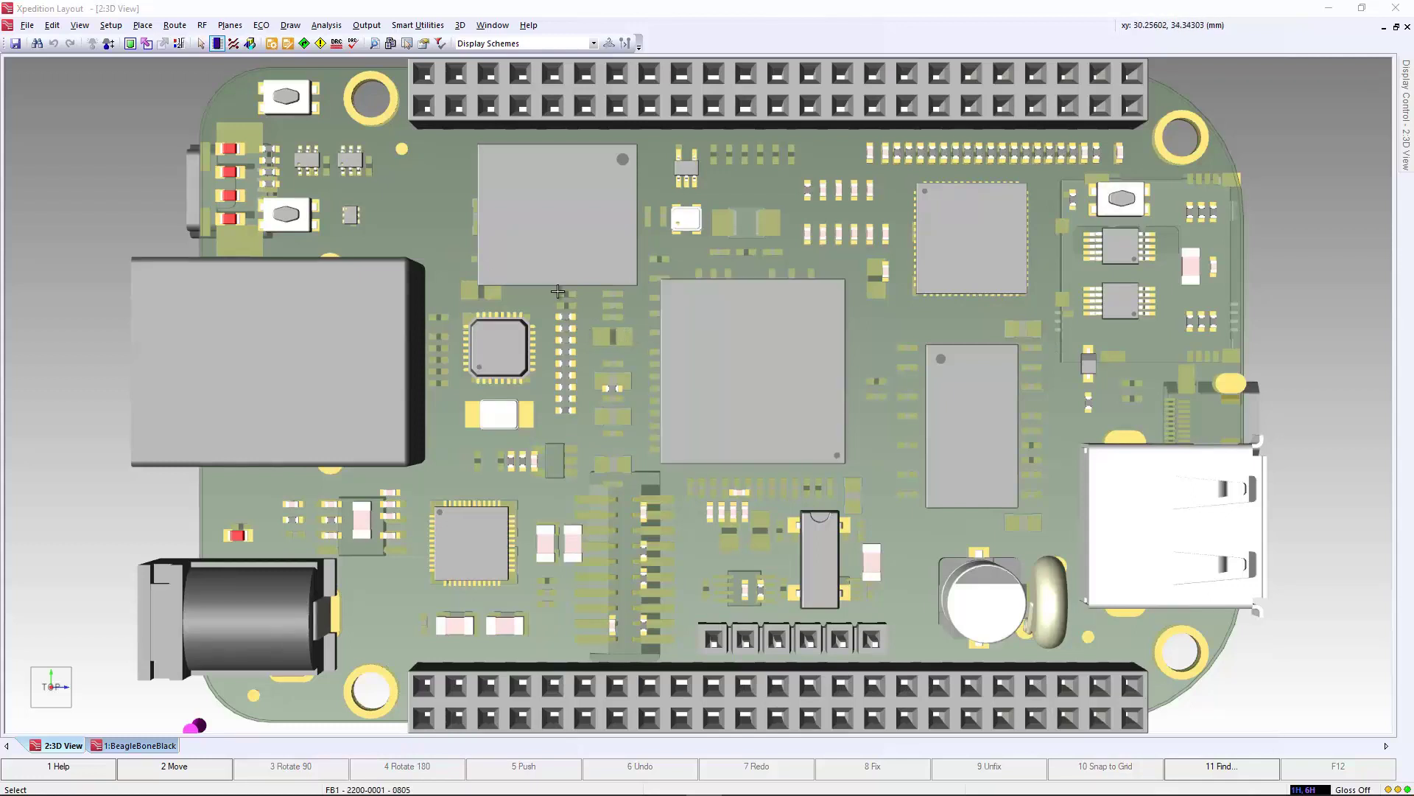
In the 3D Update Library dialog, set the overwrite policy to Overwrite all in Library
click(460, 25)
mouse_move(469, 67)
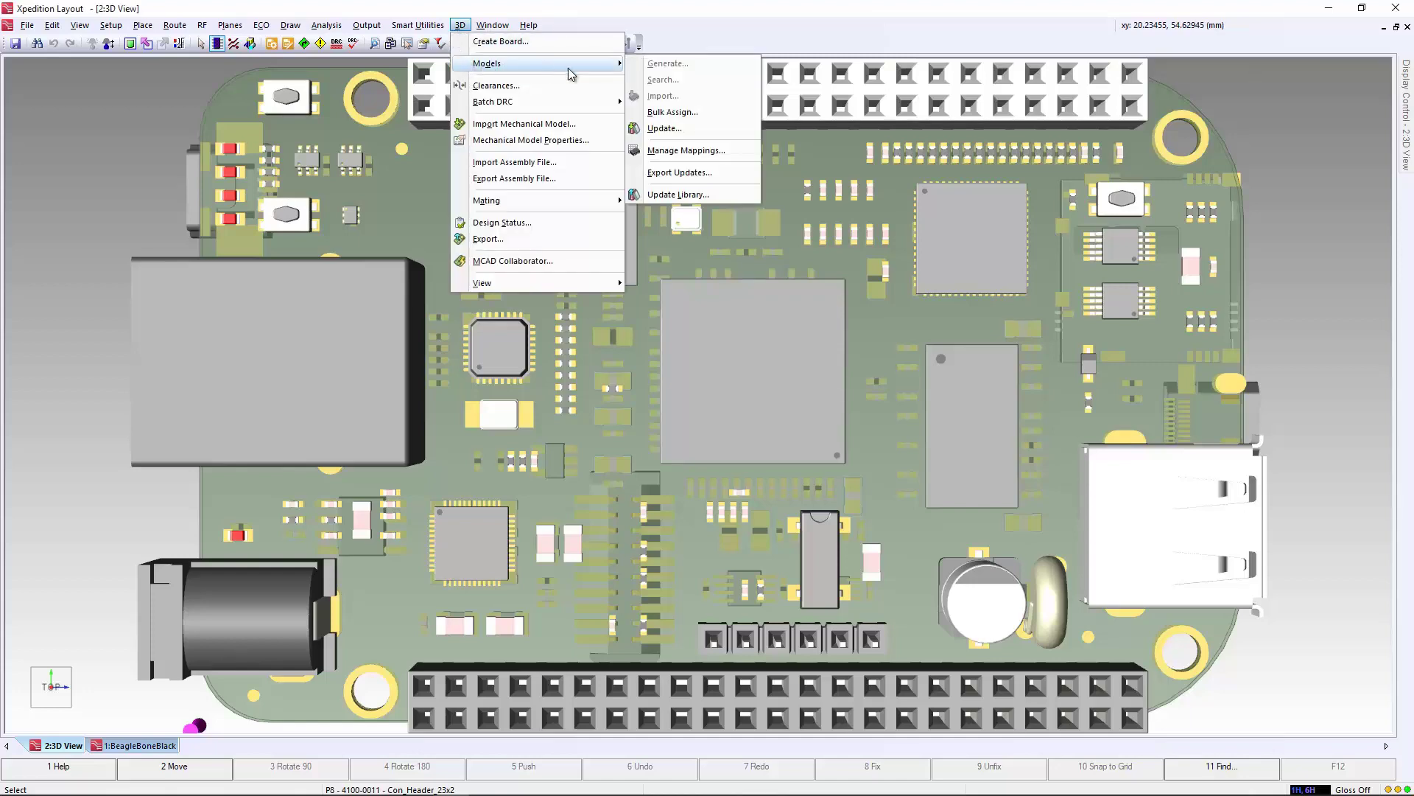
click(690, 196)
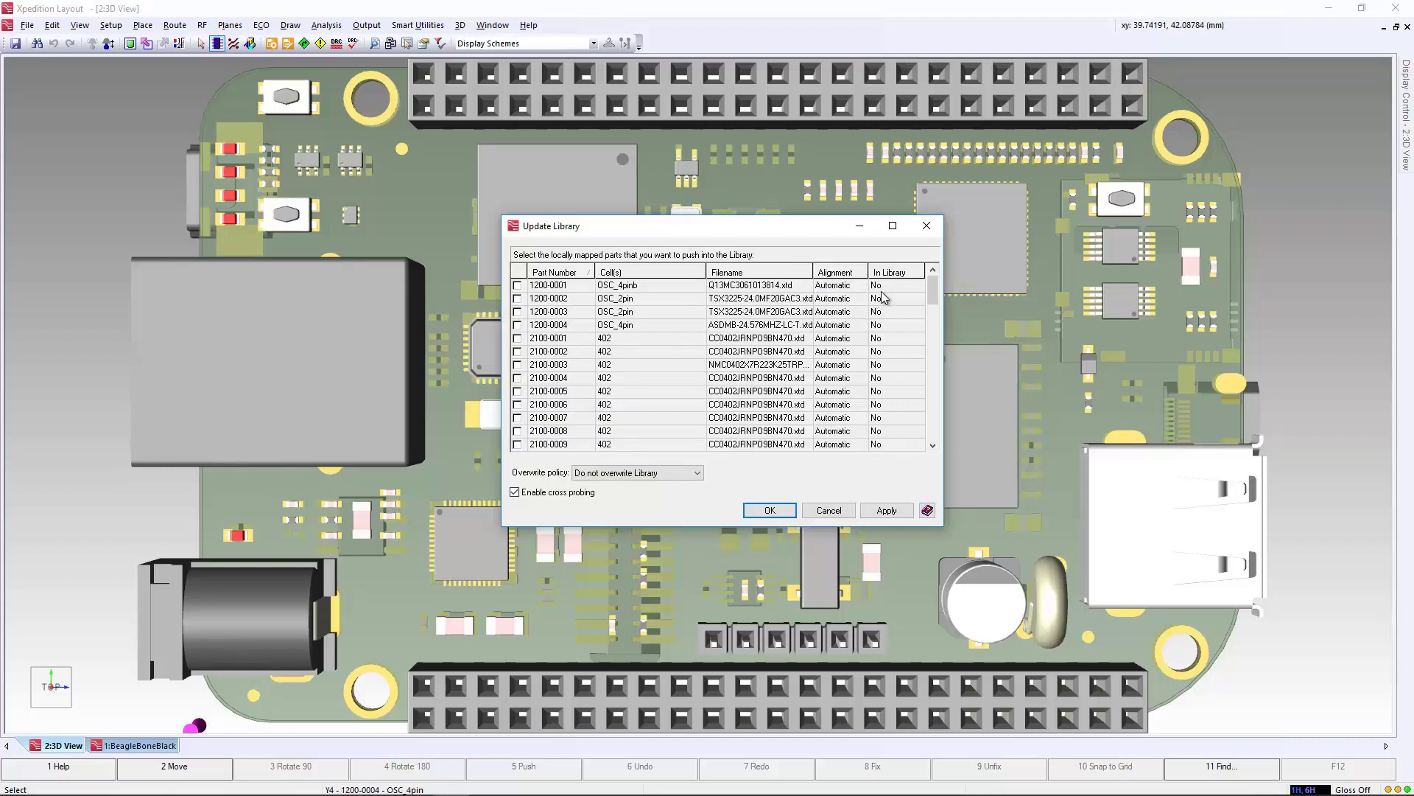
scroll(880, 317, down, 15)
scroll(877, 339, down, 5)
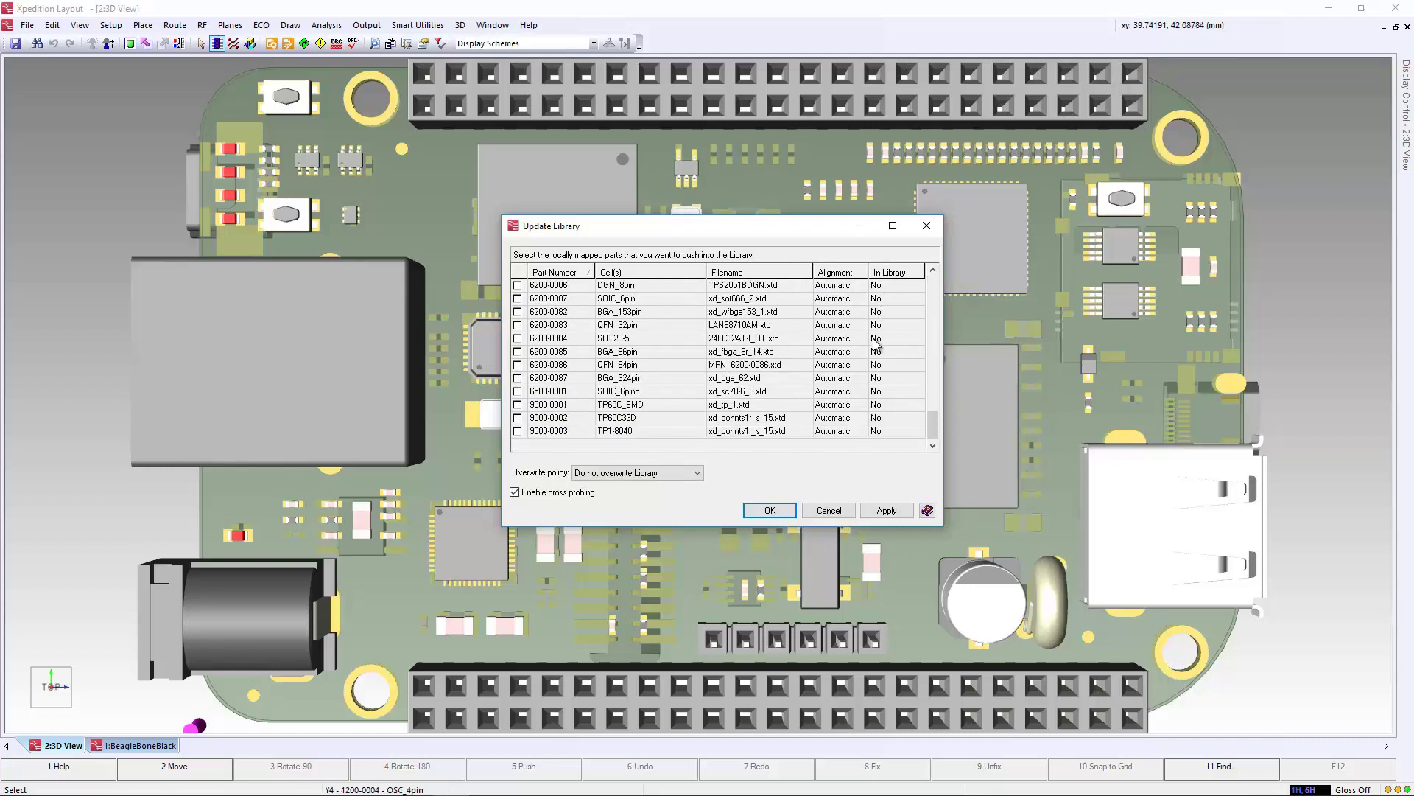
click(630, 476)
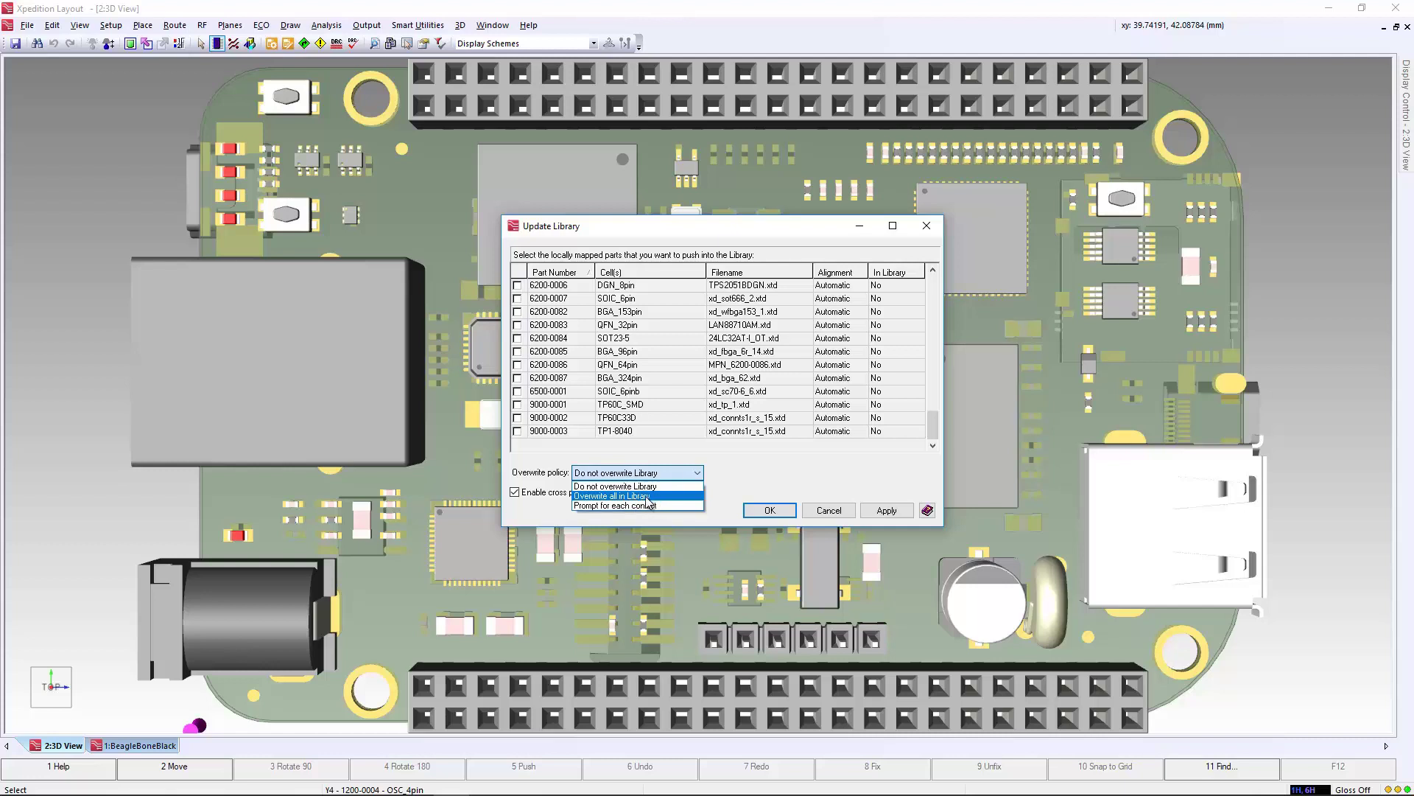
click(650, 497)
Check every part and push their 3D model mappings into the central library
drag(933, 426, 926, 458)
shift+click(517, 431)
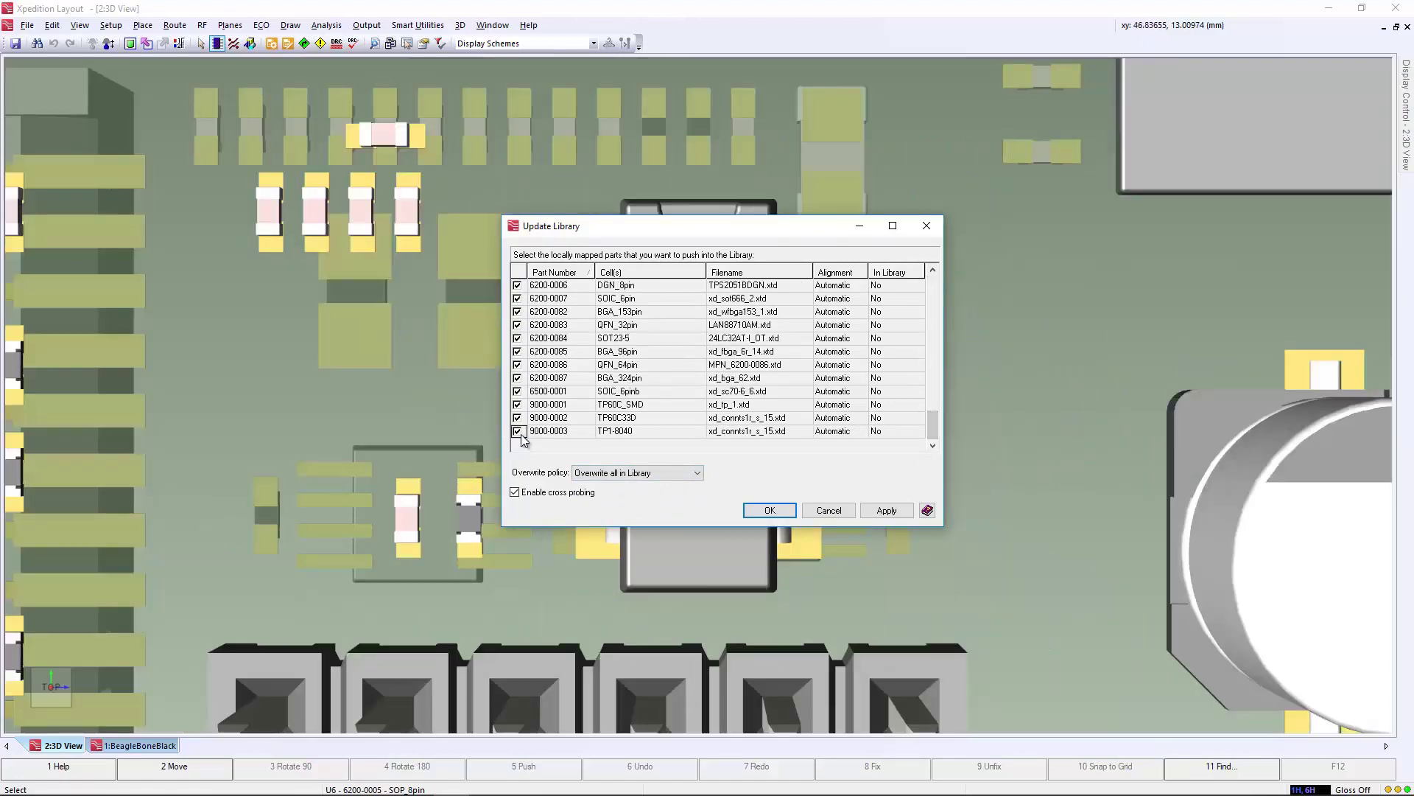
click(767, 510)
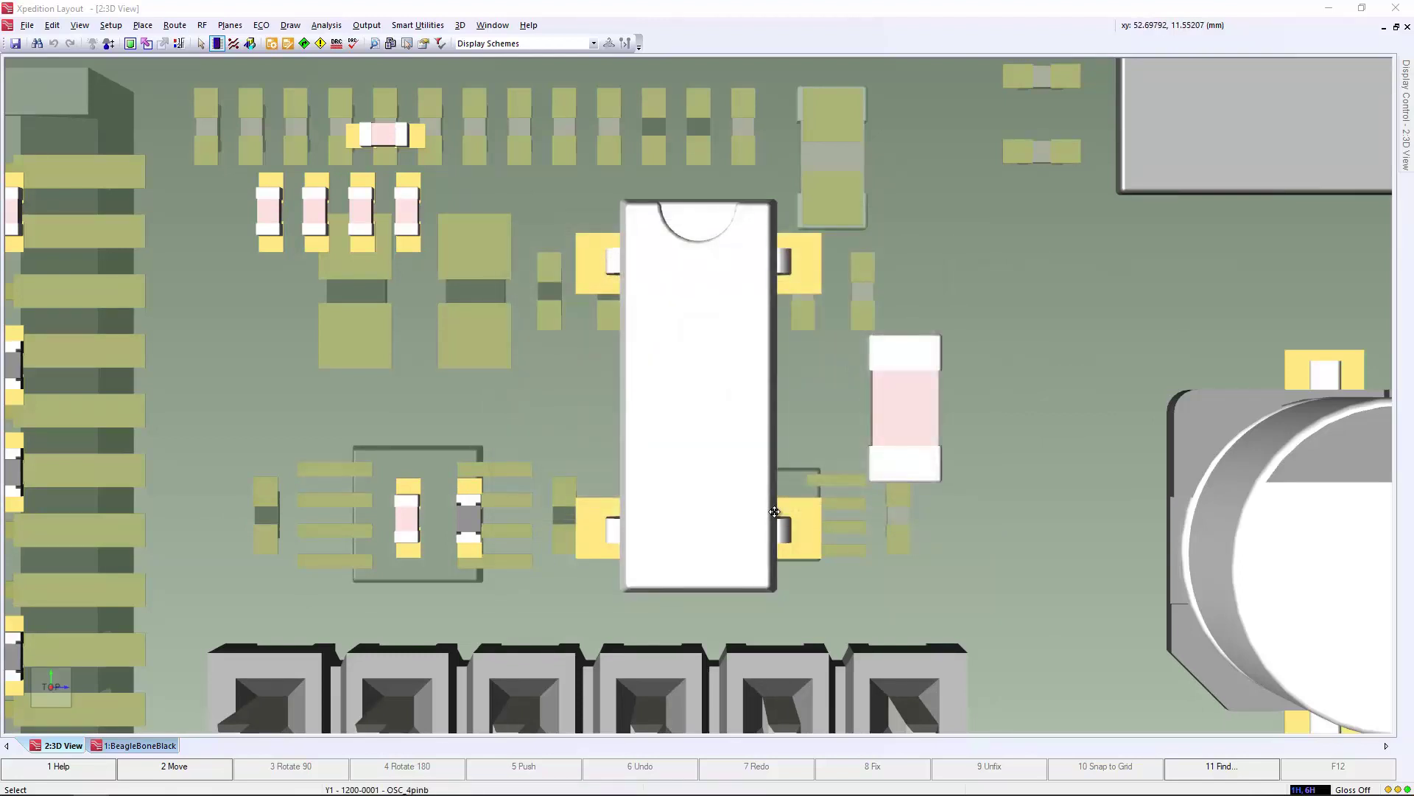
scroll(589, 436, down, 5)
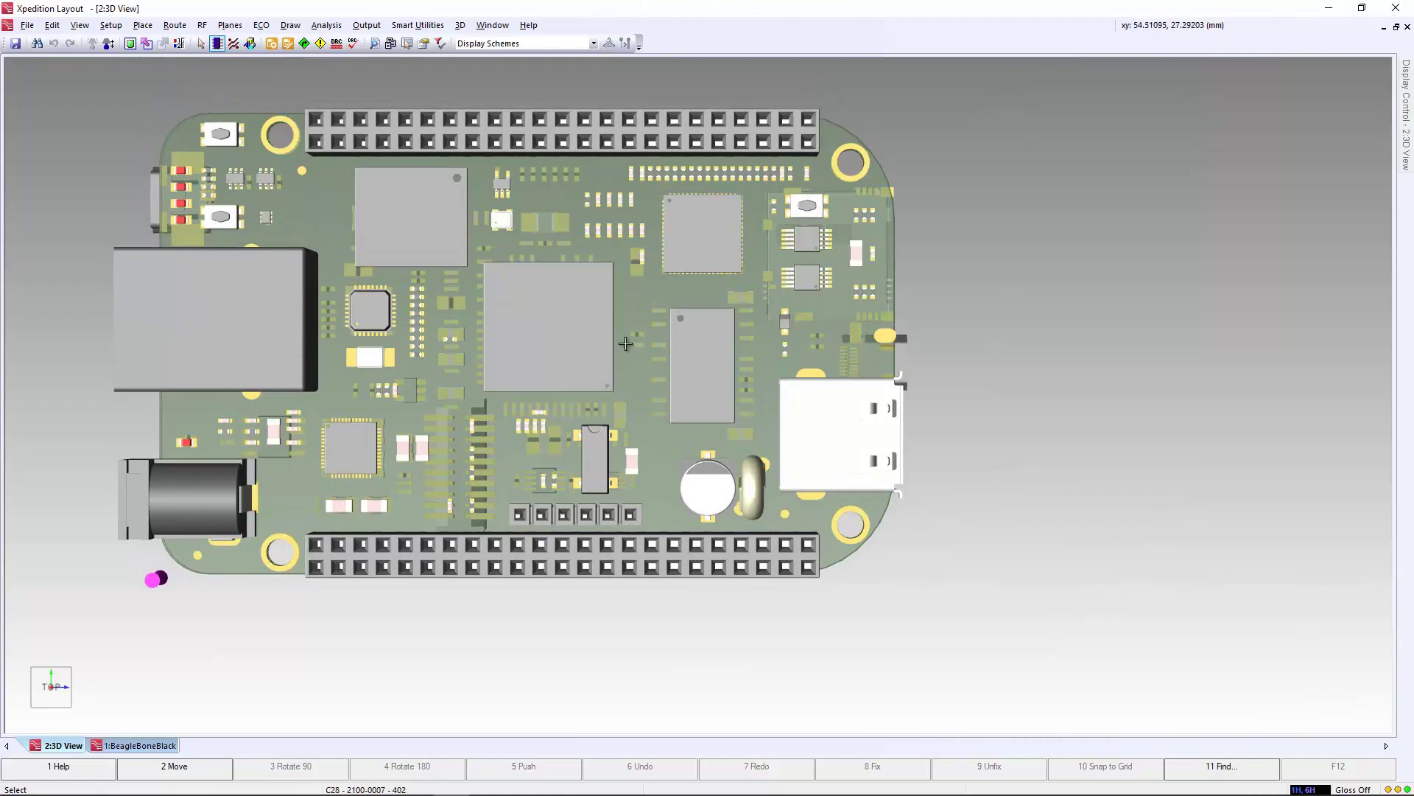
click(460, 27)
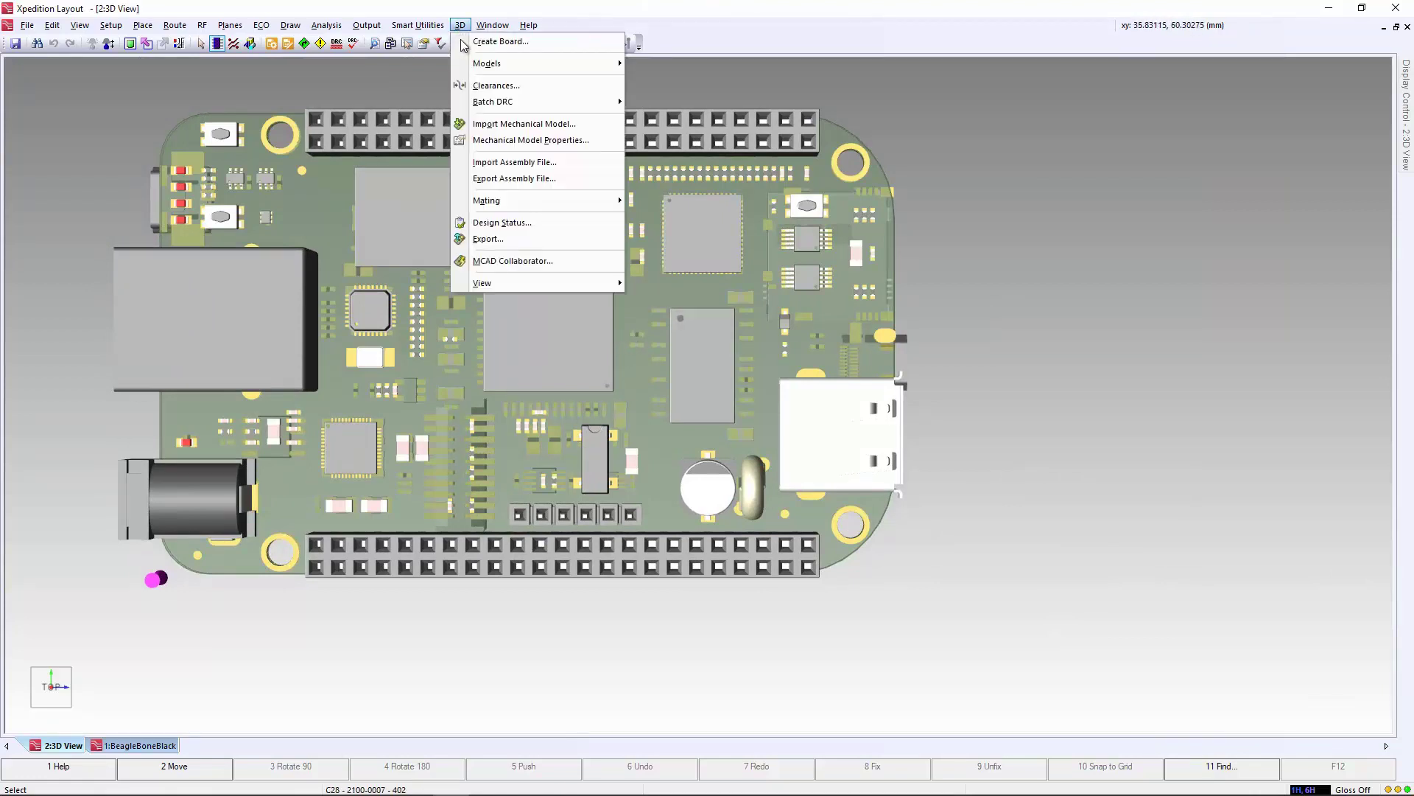
mouse_move(586, 65)
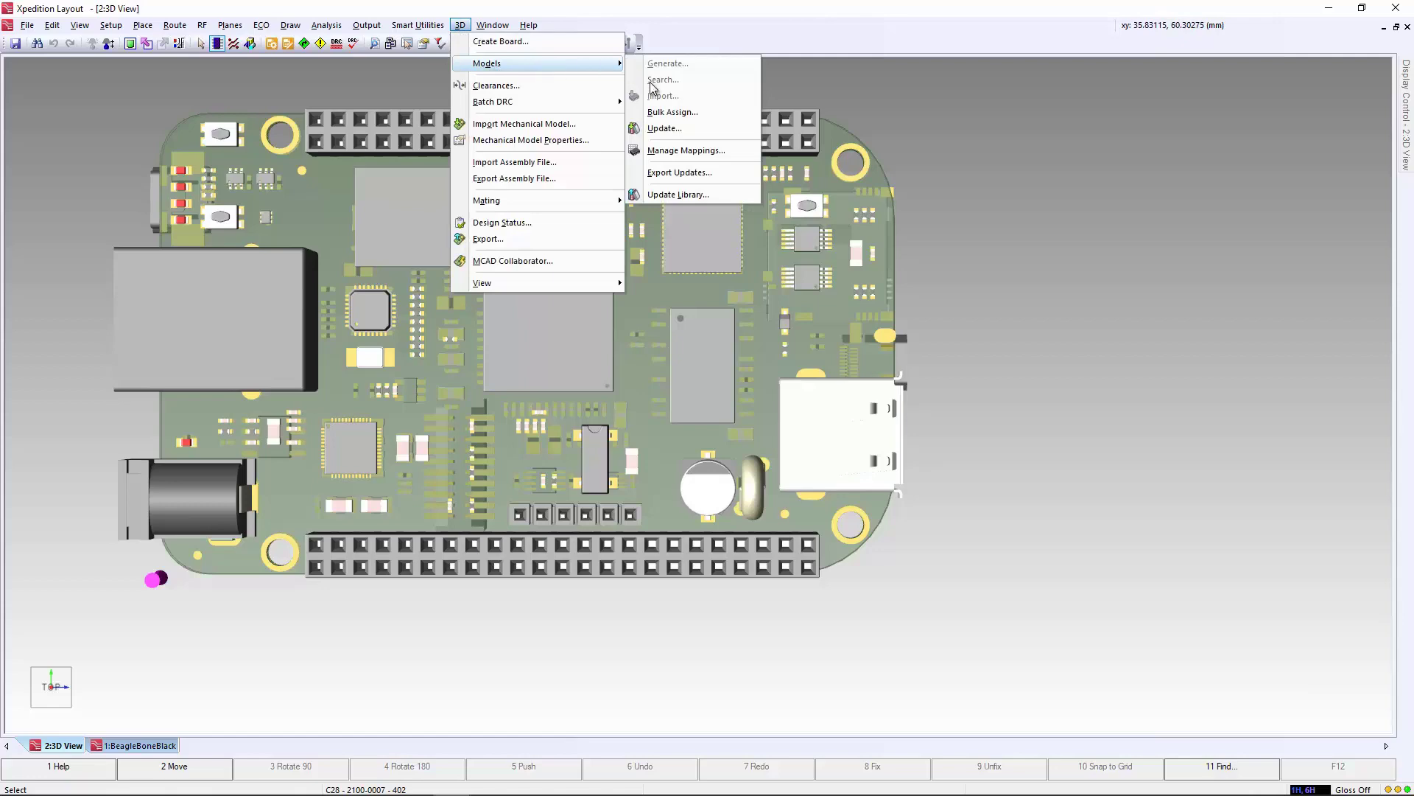
click(679, 152)
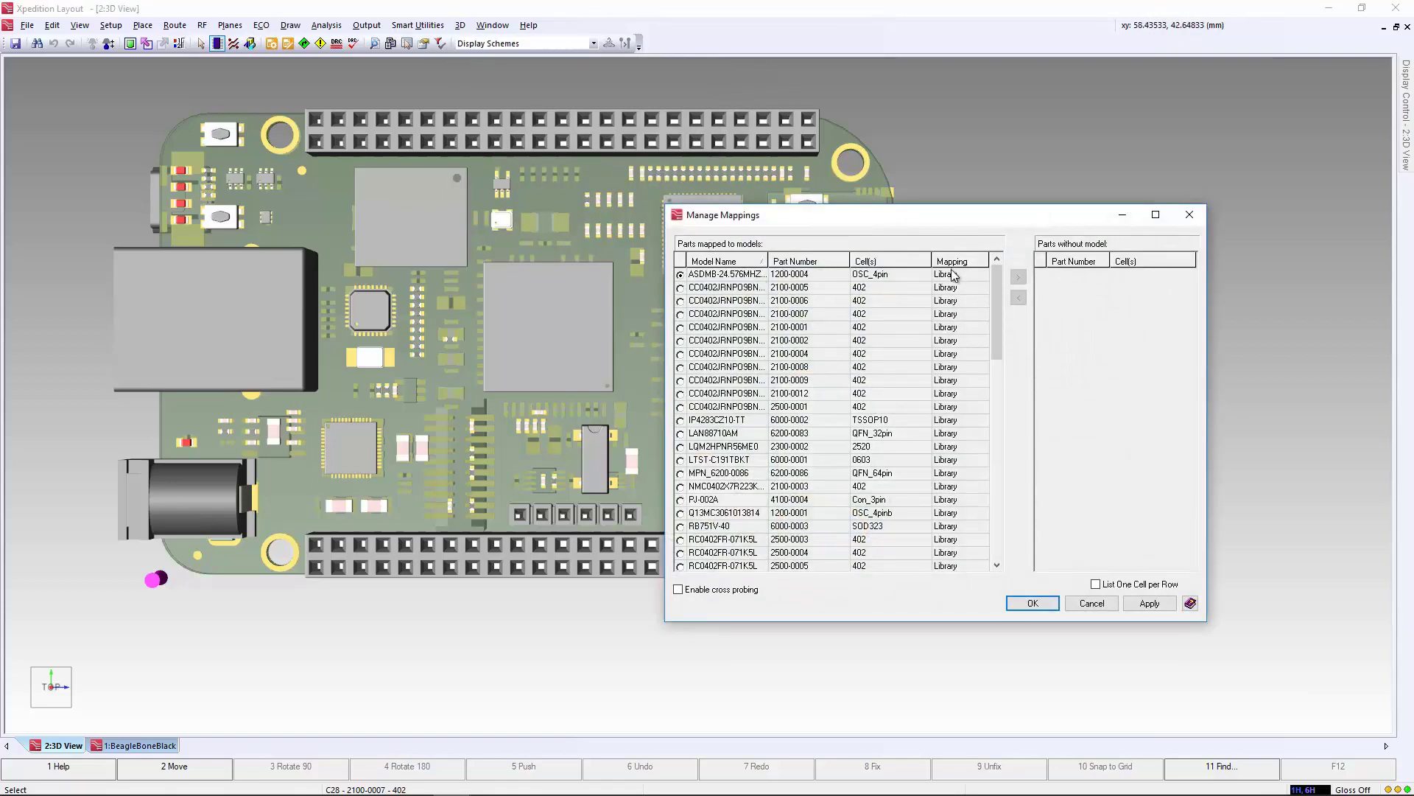
click(1091, 603)
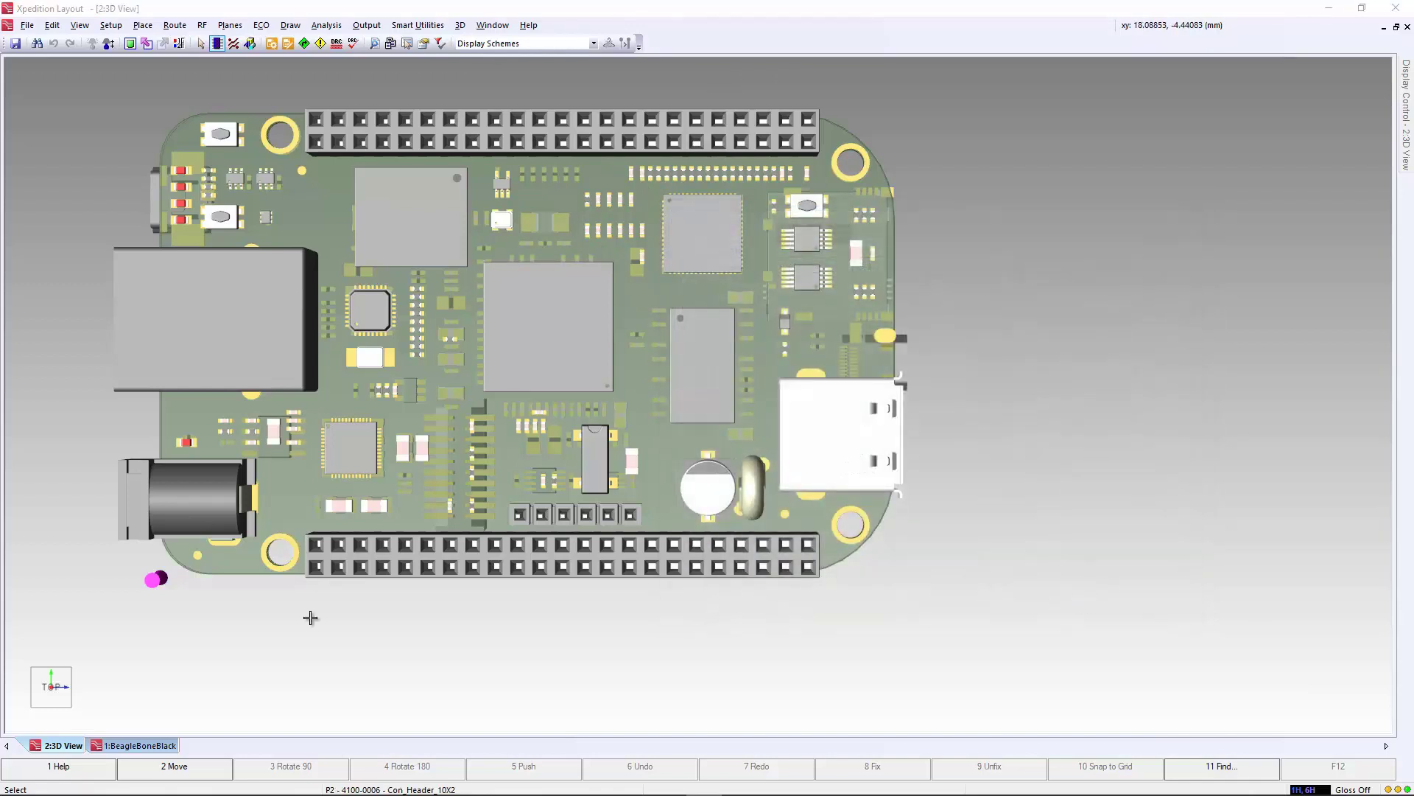